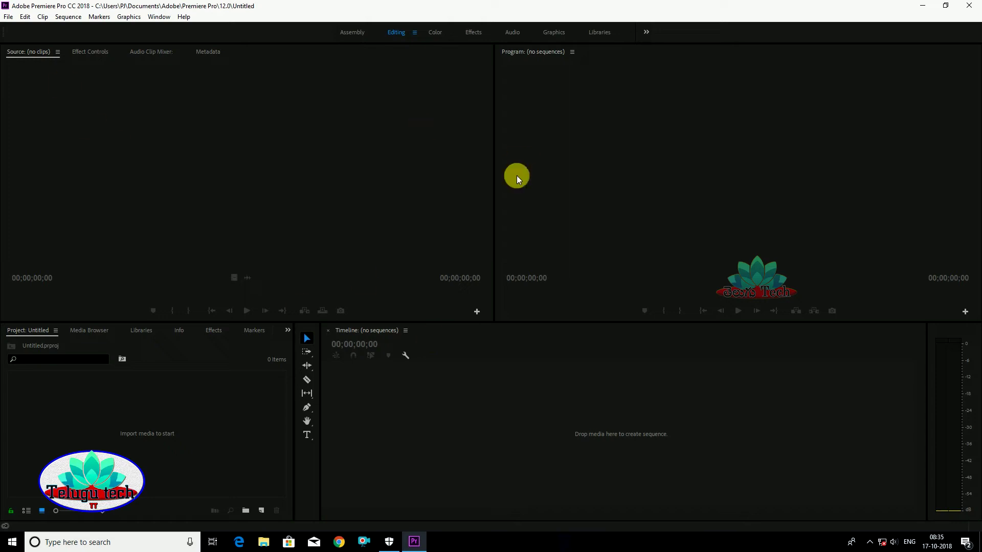
- Create Sequence 01 from the HDV 1080p25 preset, then minimise Premiere to the desktop
left_click(172, 355)
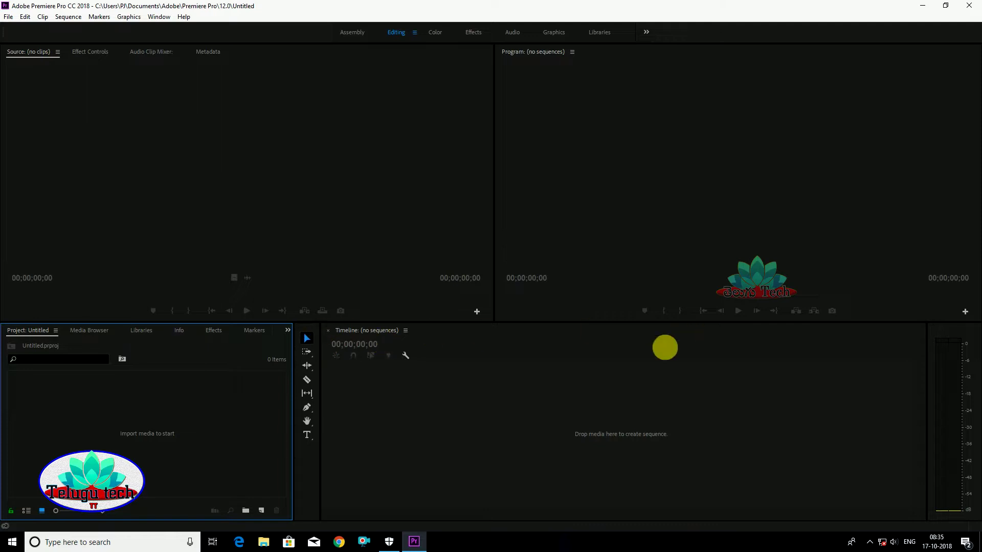
left_click(8, 17)
mouse_move(25, 21)
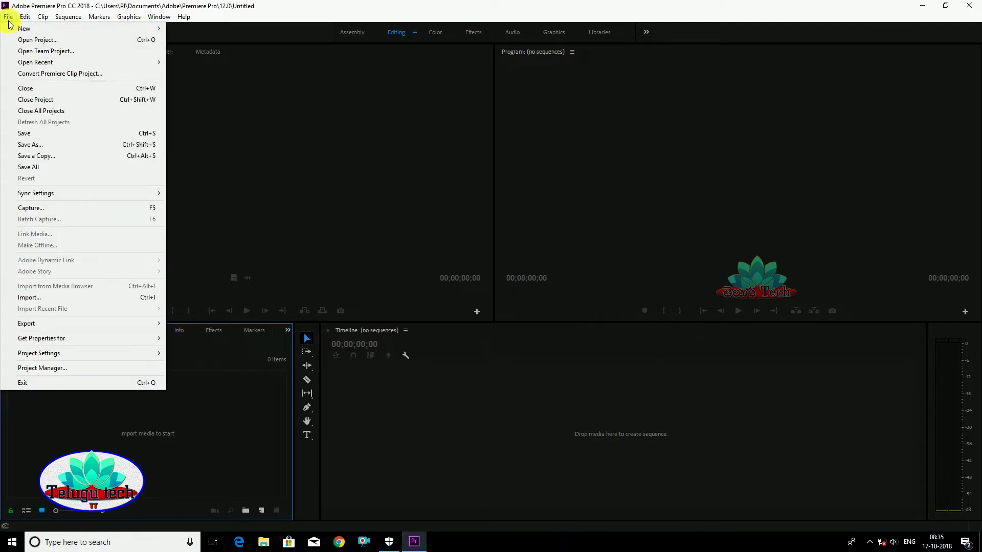
mouse_move(102, 29)
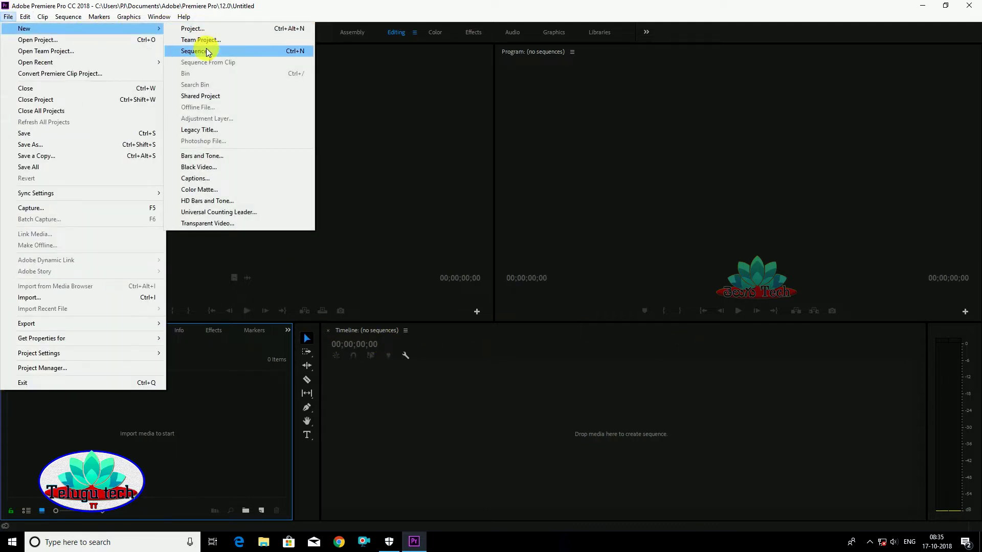
left_click(197, 50)
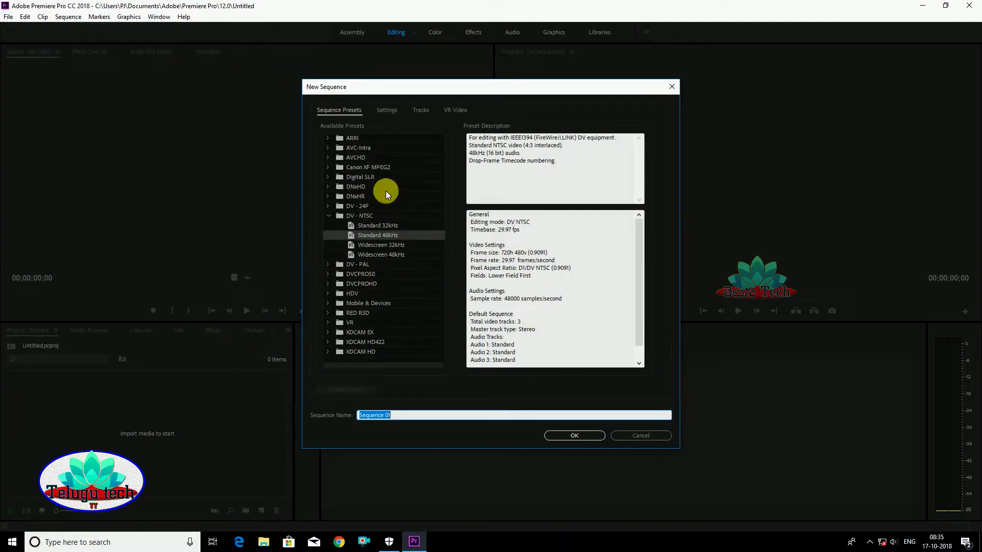
left_click(339, 297)
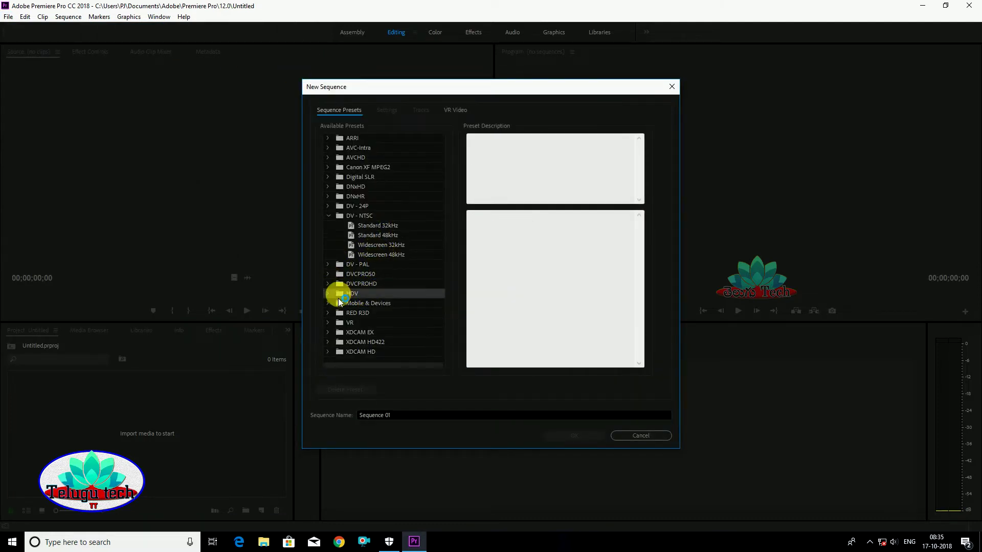
left_click(327, 292)
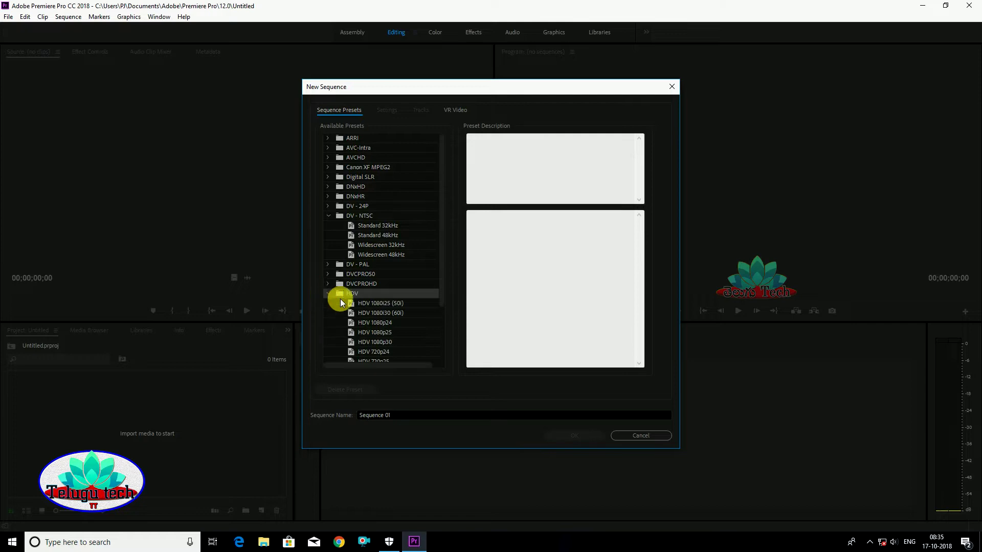
left_click(385, 331)
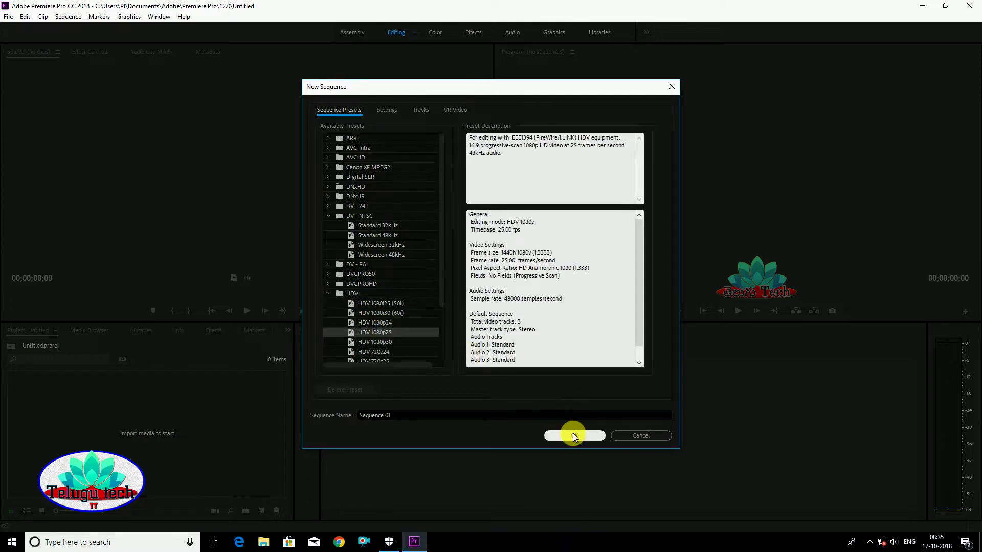
left_click(573, 434)
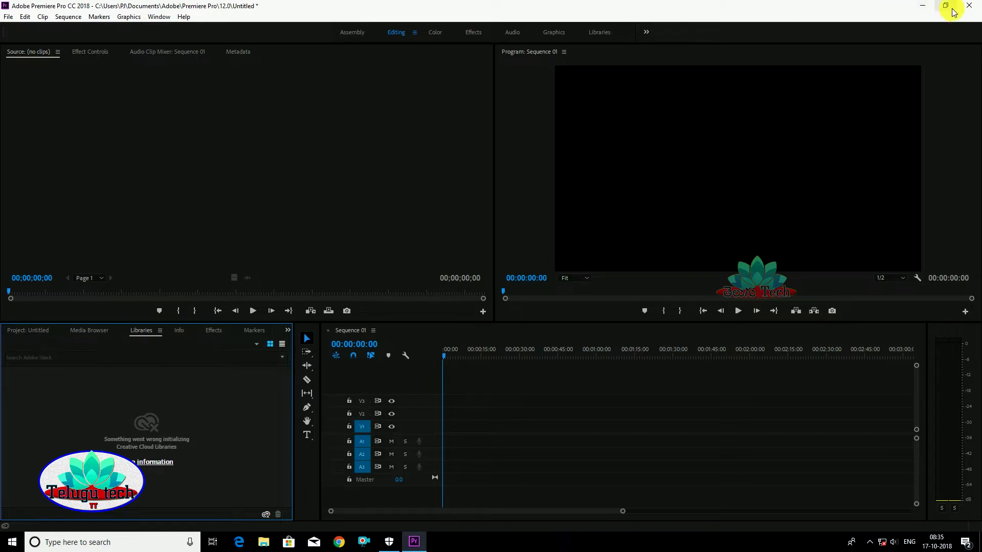
left_click(922, 6)
right_click(148, 127)
- Refresh the Windows desktop with Premiere minimised
left_click(204, 159)
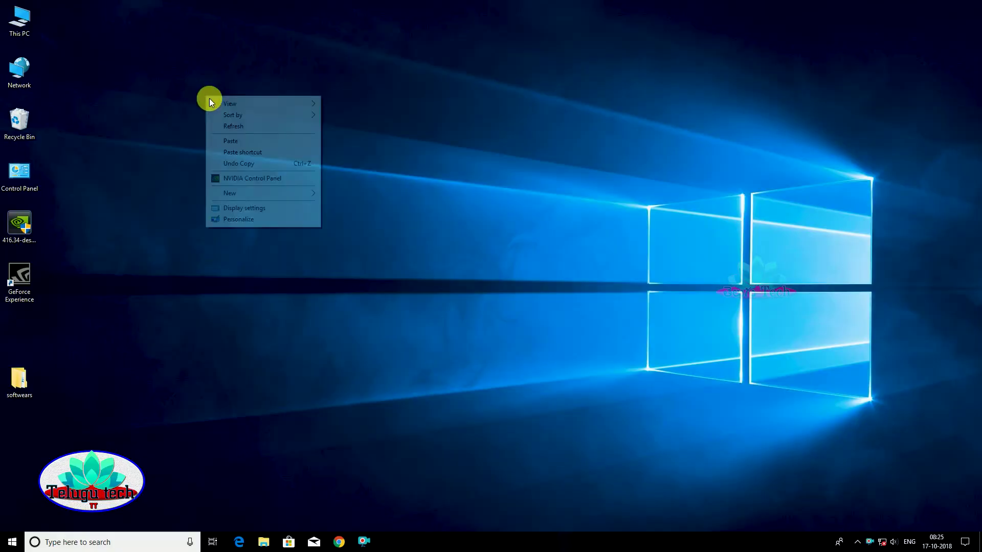
left_click(228, 125)
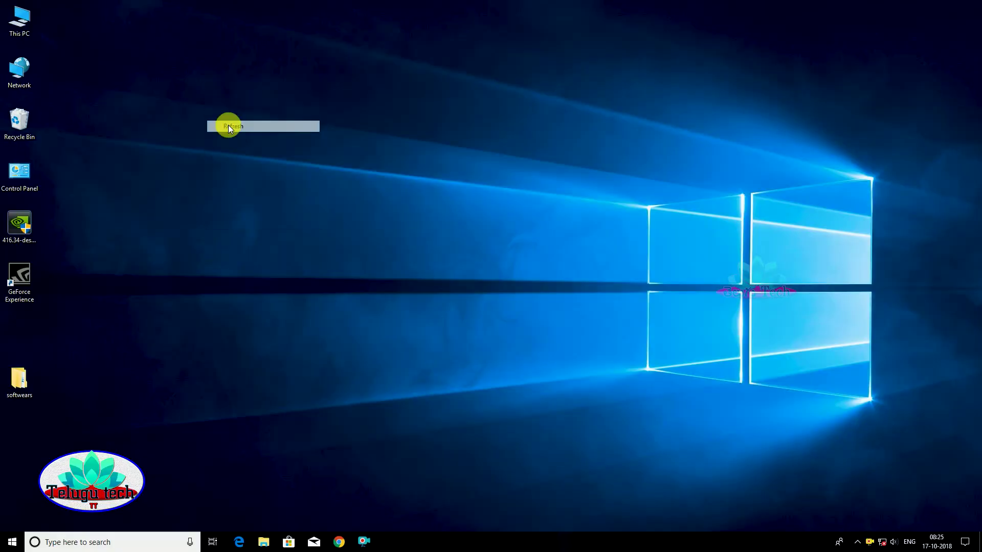
- Open the softwears folder and extract Setup.zip with Extract Here
double_click(33, 374)
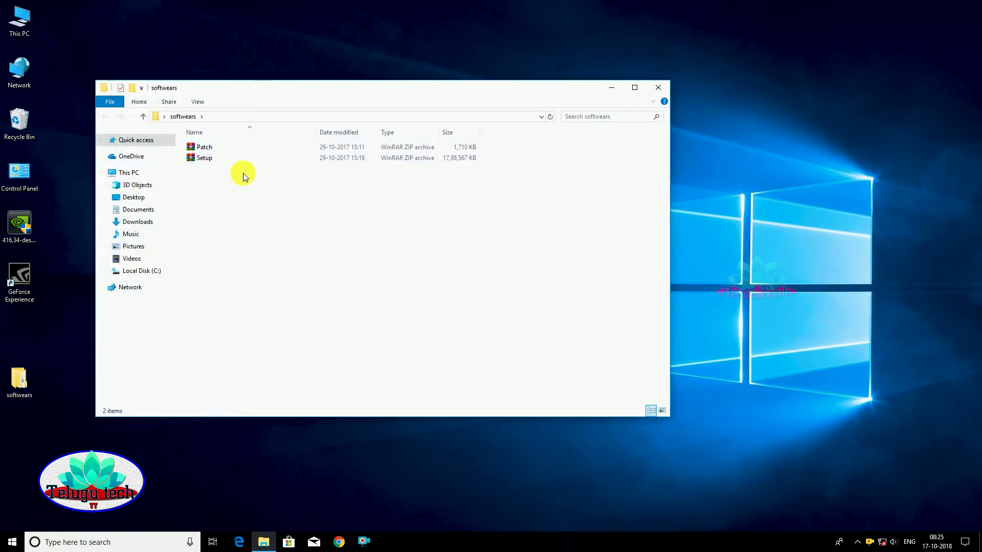
right_click(211, 158)
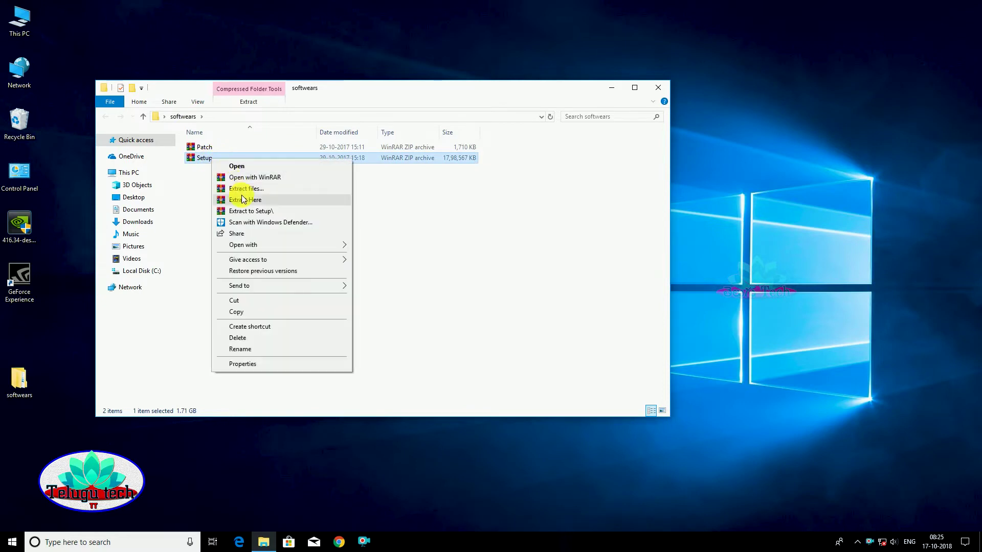
left_click(245, 200)
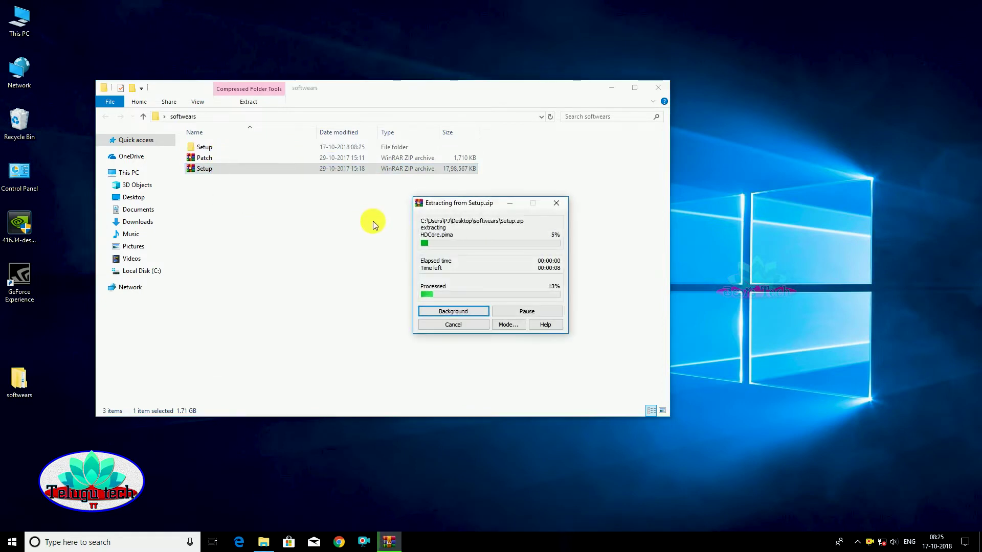
- Refresh the desktop twice and open the newly extracted Setup folder
right_click(787, 127)
left_click(808, 156)
right_click(725, 85)
left_click(744, 115)
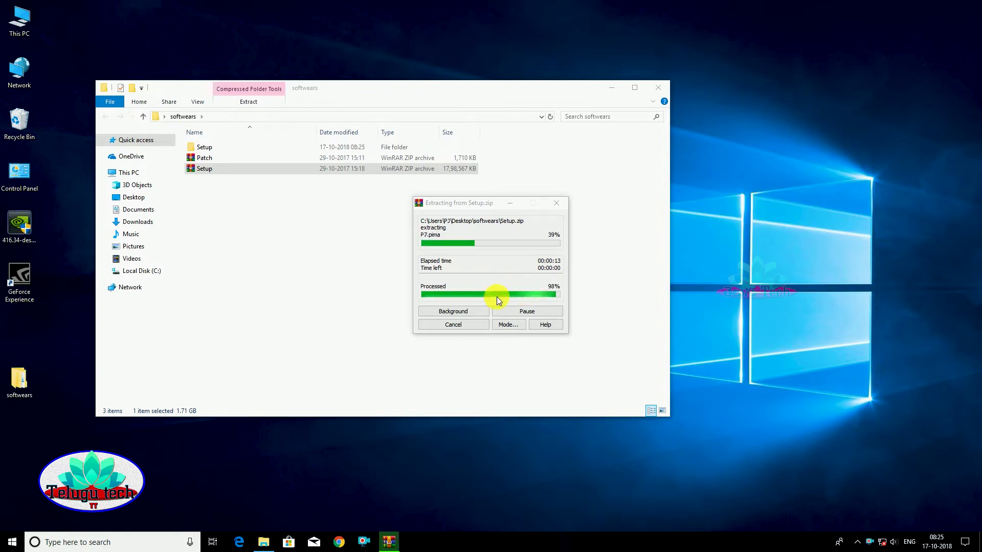
double_click(222, 146)
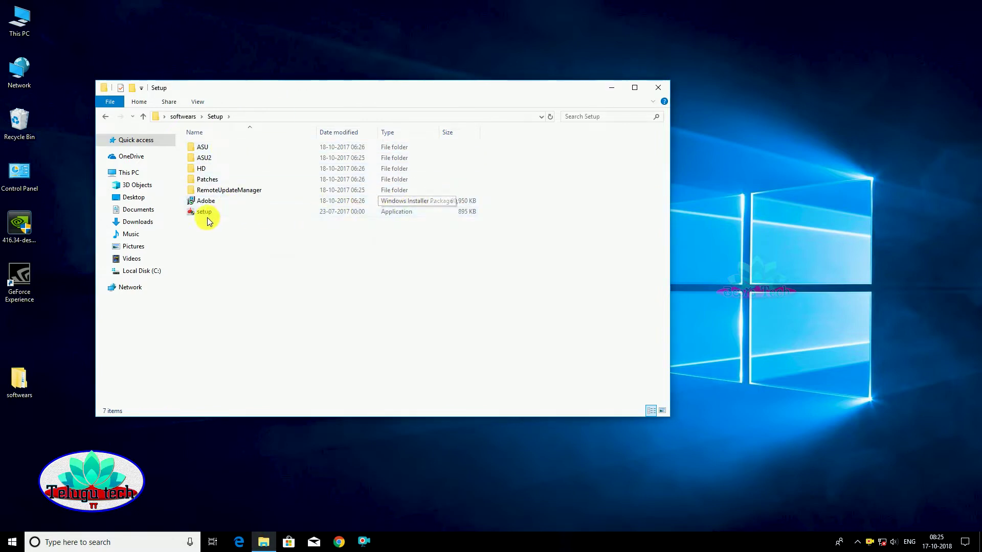
- Run setup.exe from the Setup folder as administrator
left_click(281, 214)
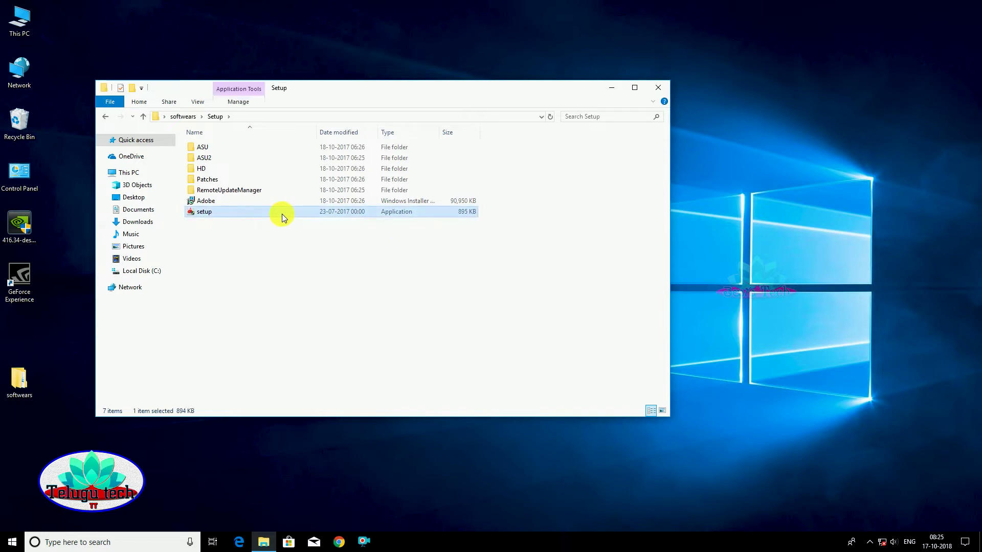
right_click(281, 214)
left_click(314, 234)
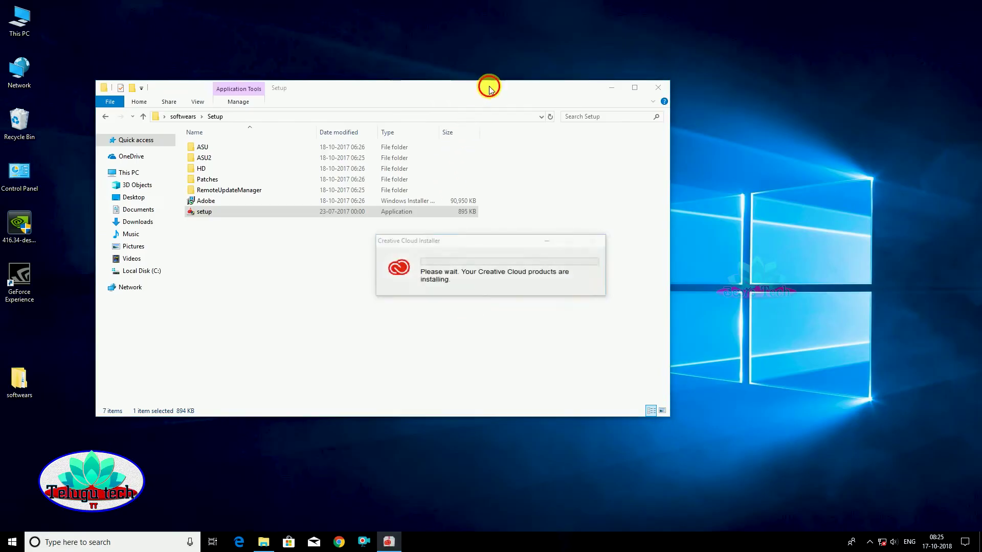
- Move the Setup folder window fully on screen and refresh the desktop while the installer runs
mouse_move(486, 84)
left_mouse_down()
mouse_move(644, 320)
mouse_move(232, 77)
left_mouse_up()
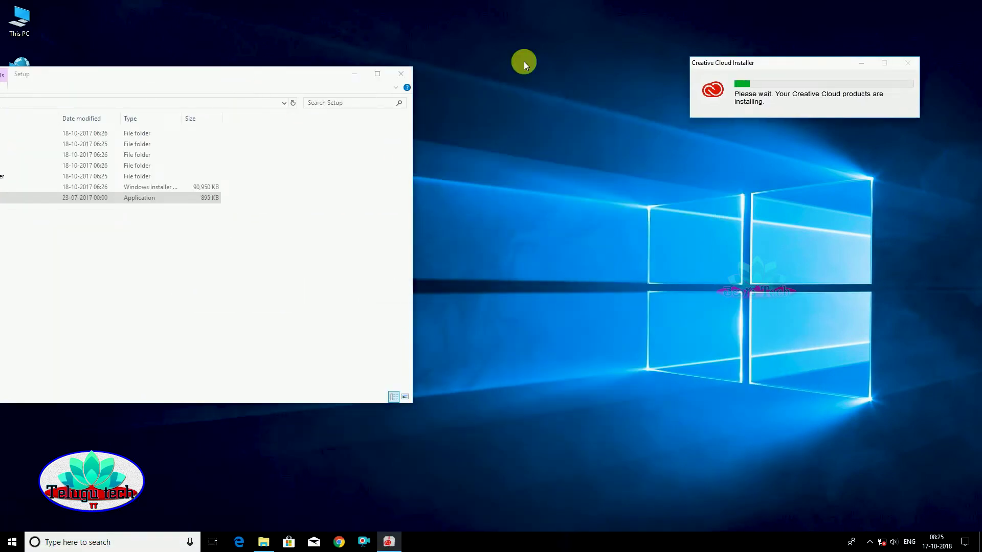
left_click_drag(208, 84, 412, 139)
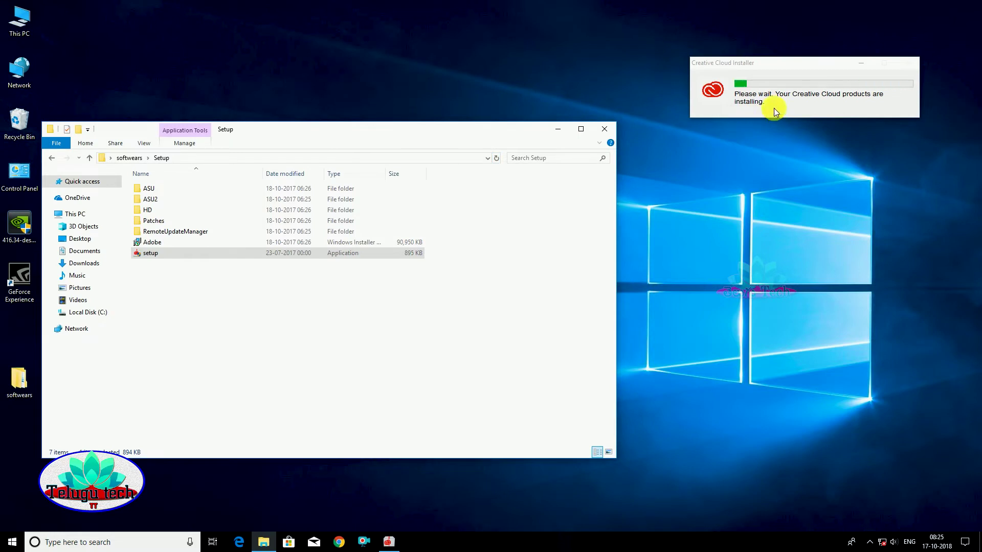
right_click(536, 54)
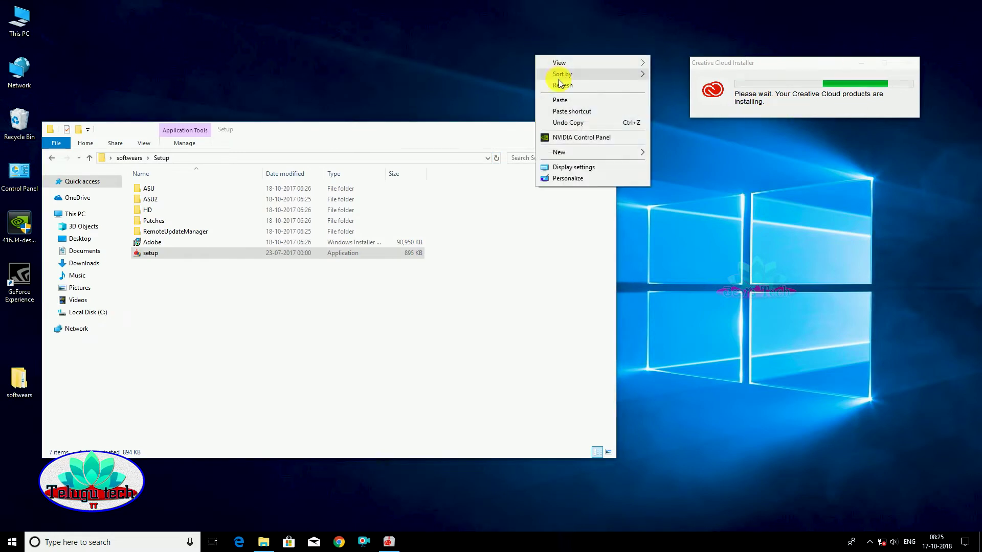
right_click(655, 159)
left_click(657, 148)
right_click(656, 148)
left_click(644, 143)
right_click(633, 134)
left_click(813, 113)
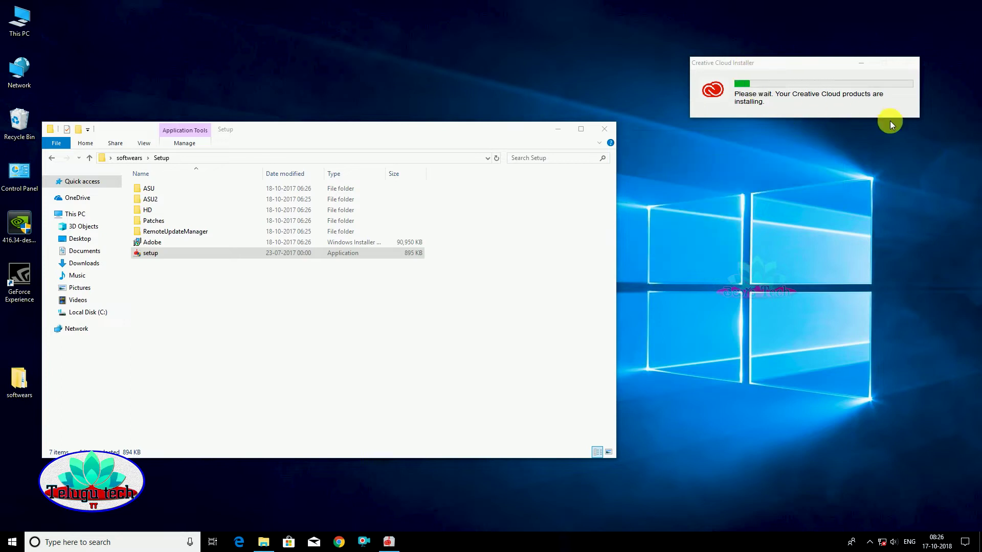
- Check the Start app list, refresh the desktop, and dismiss an unavailable-location paste error
left_click(13, 542)
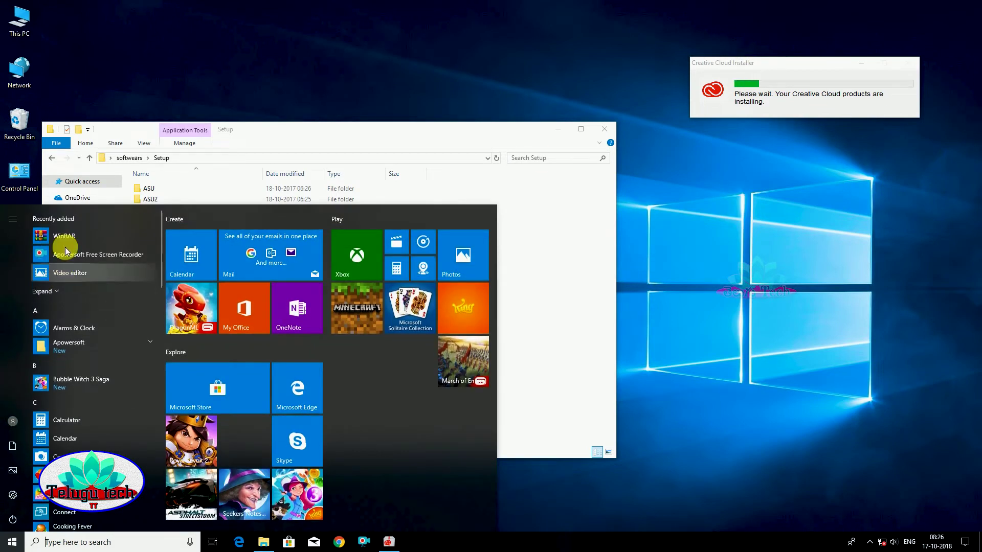
left_click(662, 238)
right_click(731, 189)
left_click(753, 220)
right_click(681, 177)
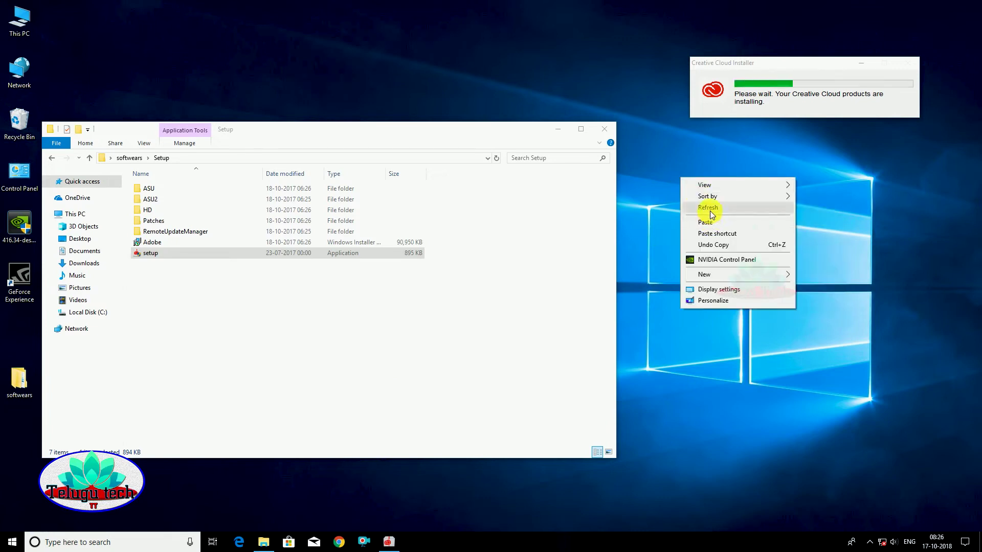
left_click(710, 211)
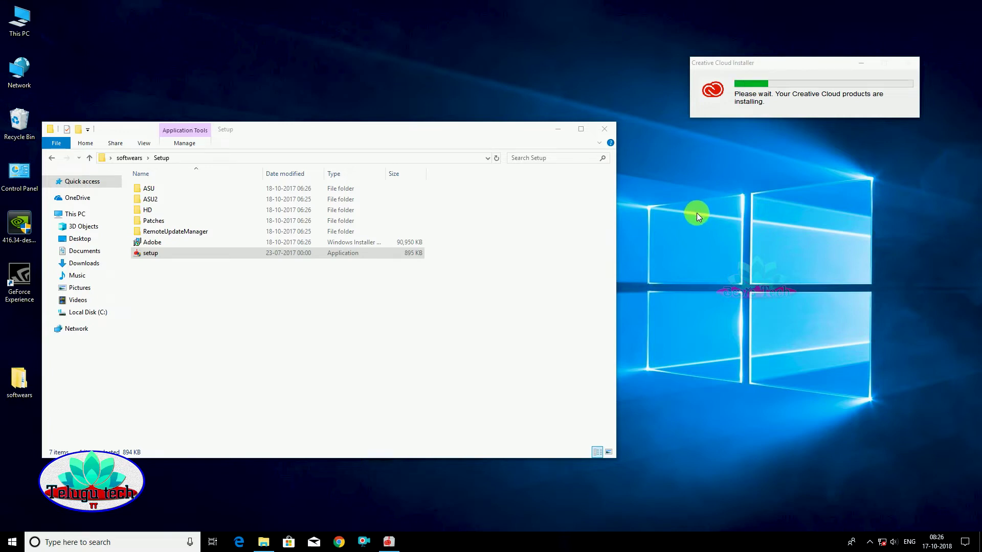
right_click(452, 14)
left_click(478, 59)
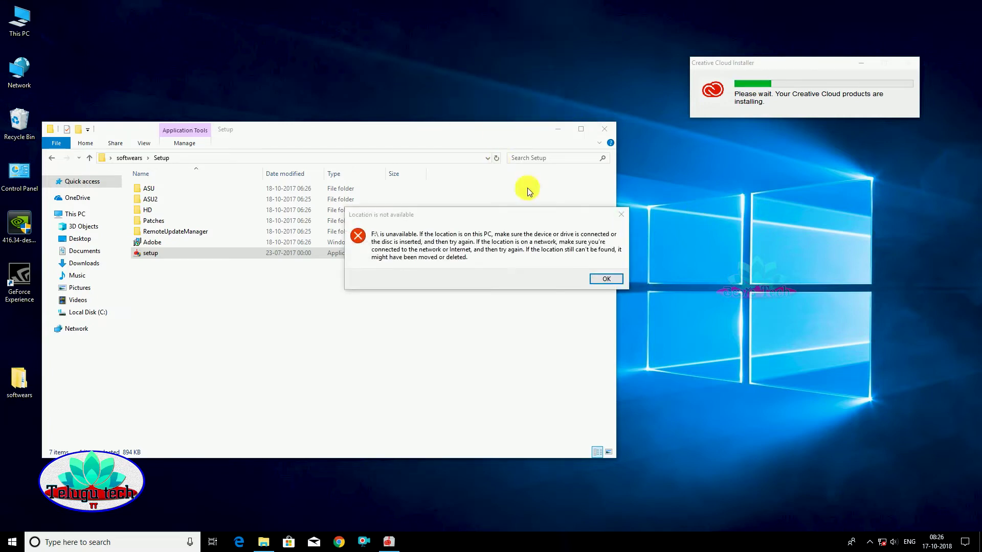
left_click(620, 215)
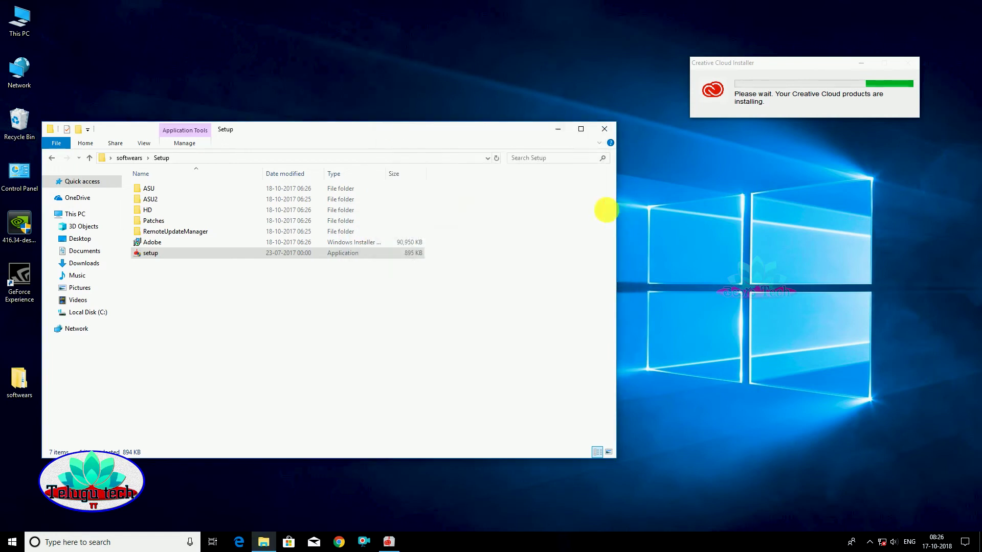
right_click(670, 202)
left_click(698, 231)
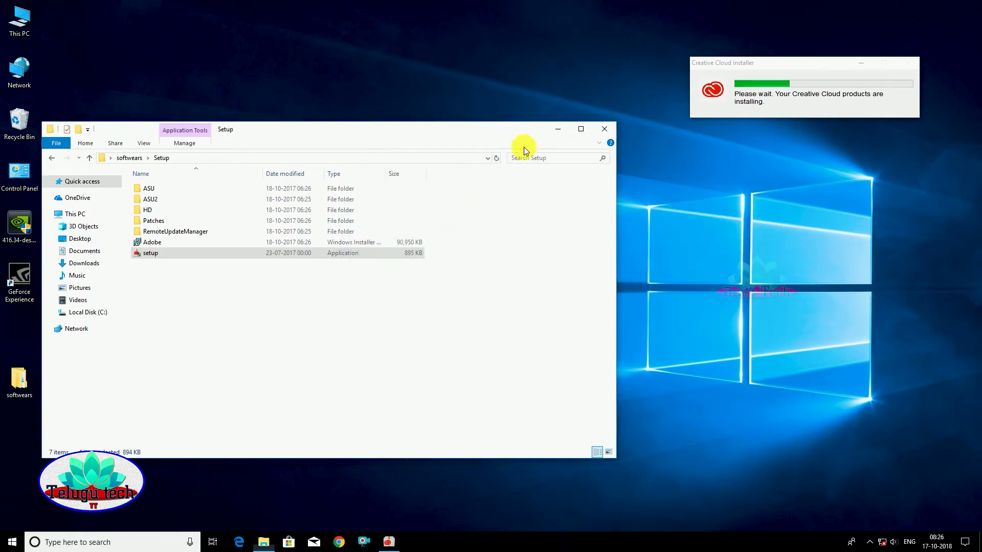
- Shift the Setup folder window down-right and keep refreshing the desktop during installation
left_click_drag(522, 131, 630, 270)
right_click(719, 187)
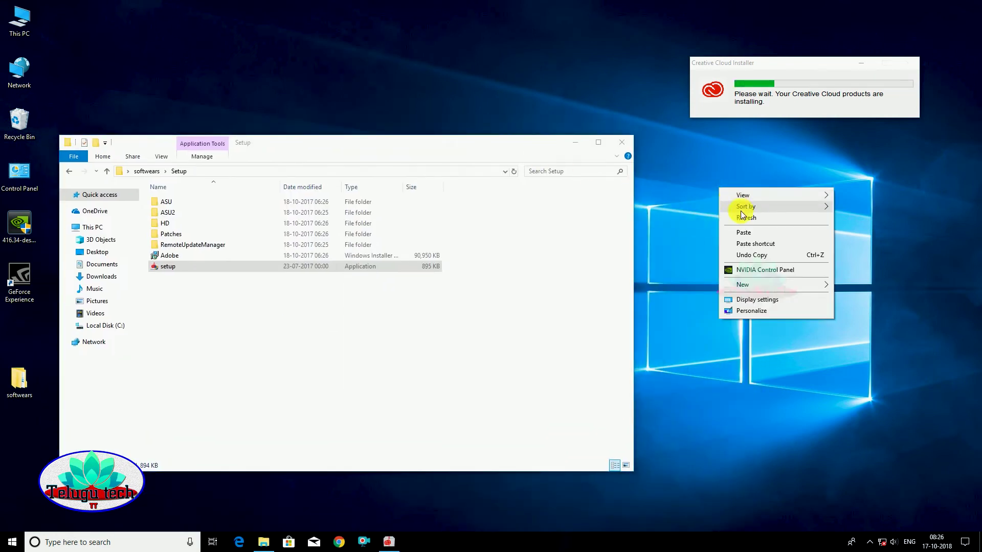
left_click(744, 217)
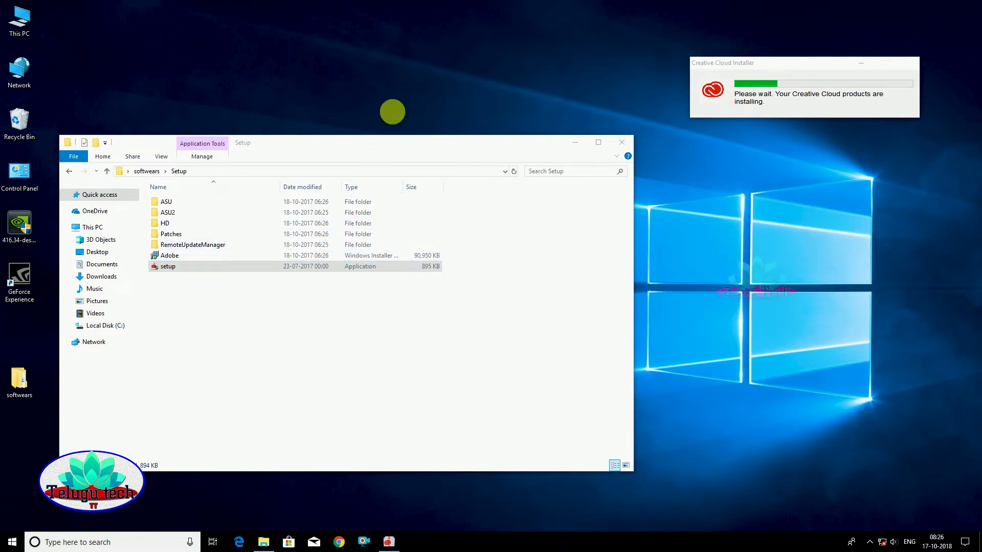
right_click(394, 51)
left_click(408, 82)
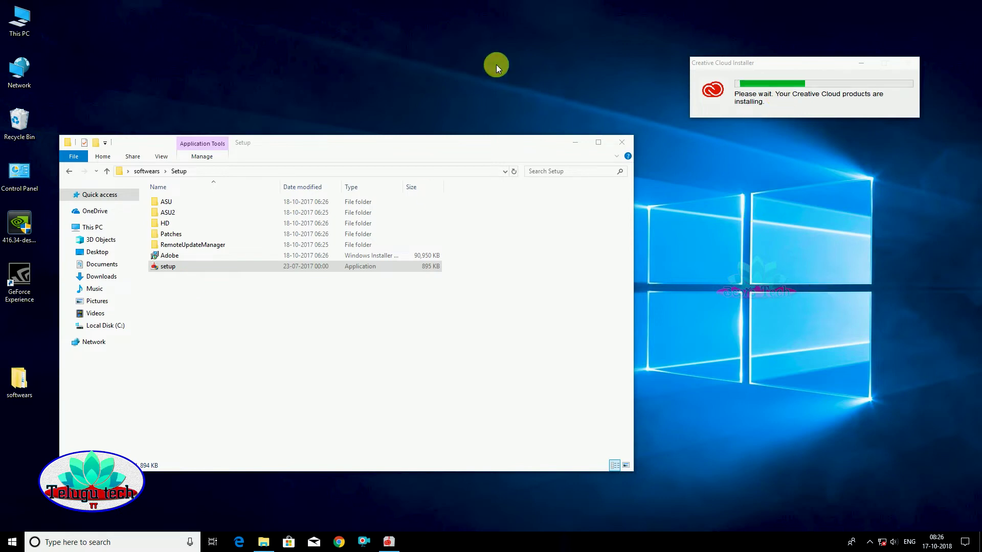
right_click(358, 51)
left_click(392, 78)
right_click(348, 36)
left_click(378, 69)
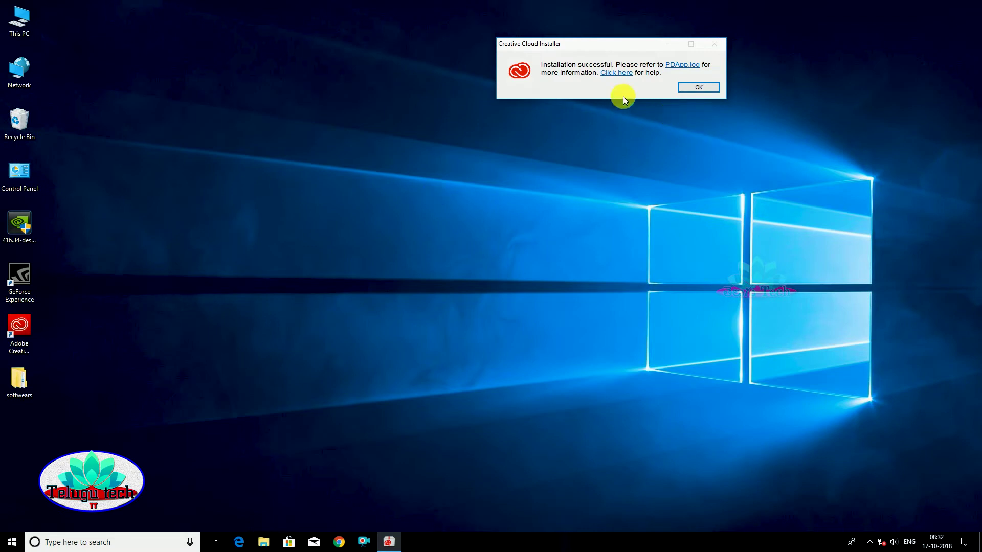
- Acknowledge the 'Installation successful' notice and bring up the Start menu app list
left_click(702, 89)
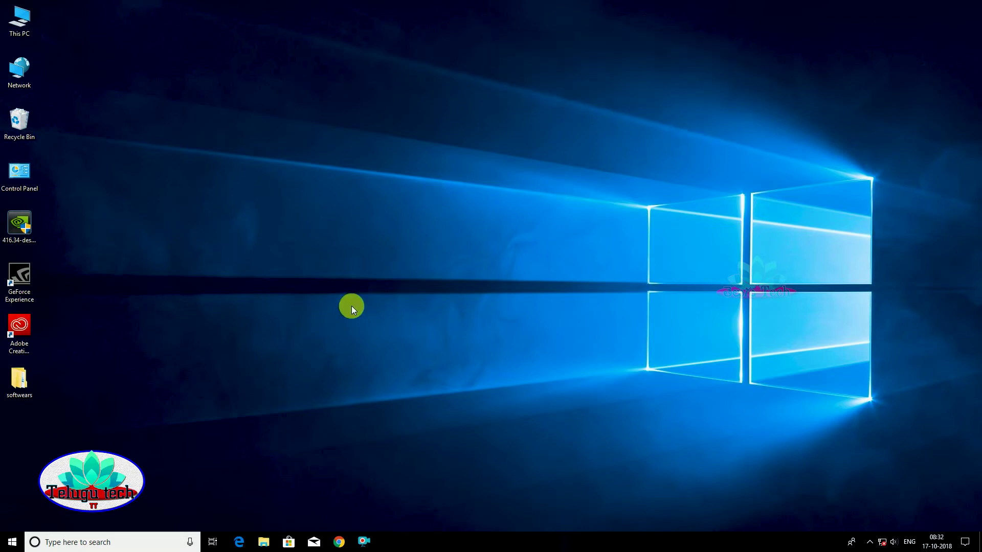
right_click(317, 144)
left_click(346, 173)
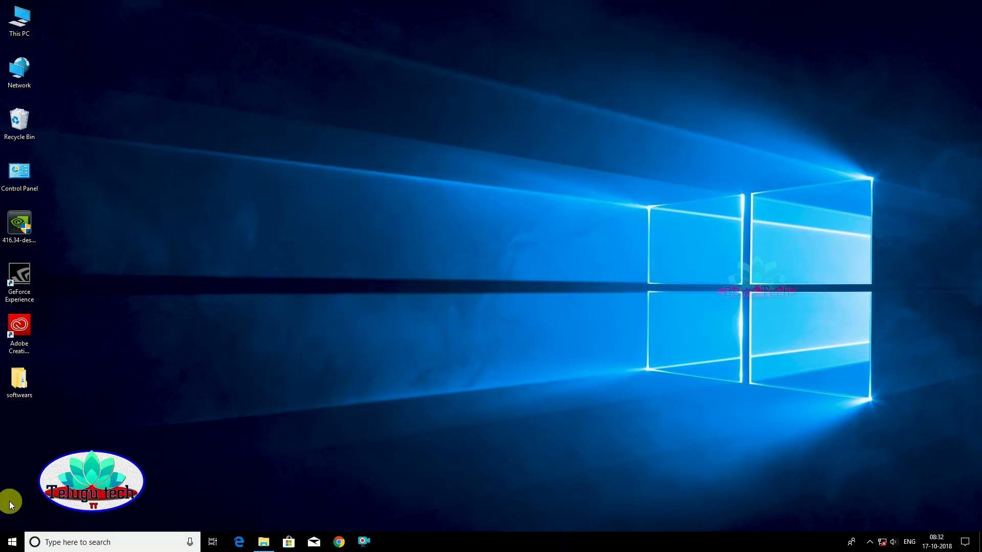
left_click(12, 542)
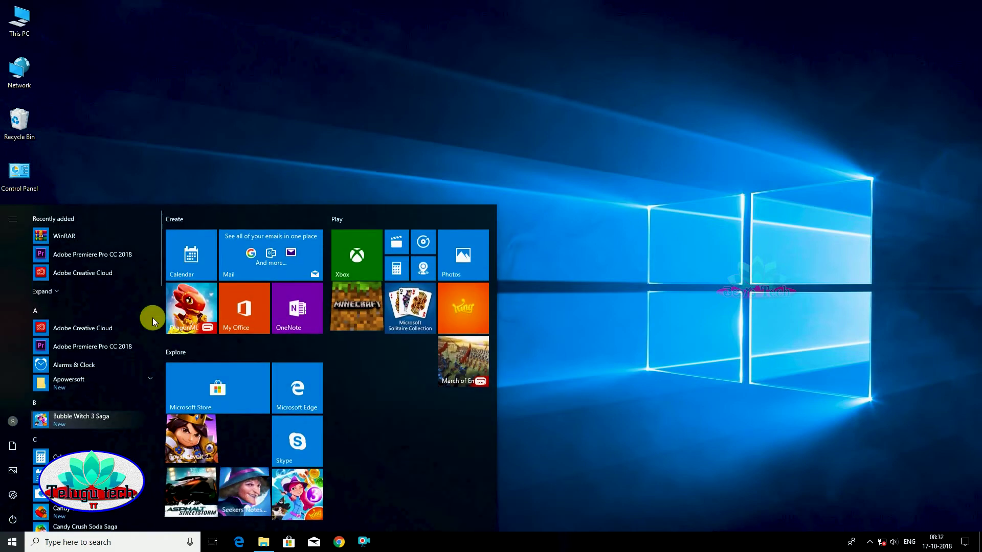
- Launch Premiere Pro CC 2018 from Recently added and quit at the Sign In Required dialog
left_click(126, 262)
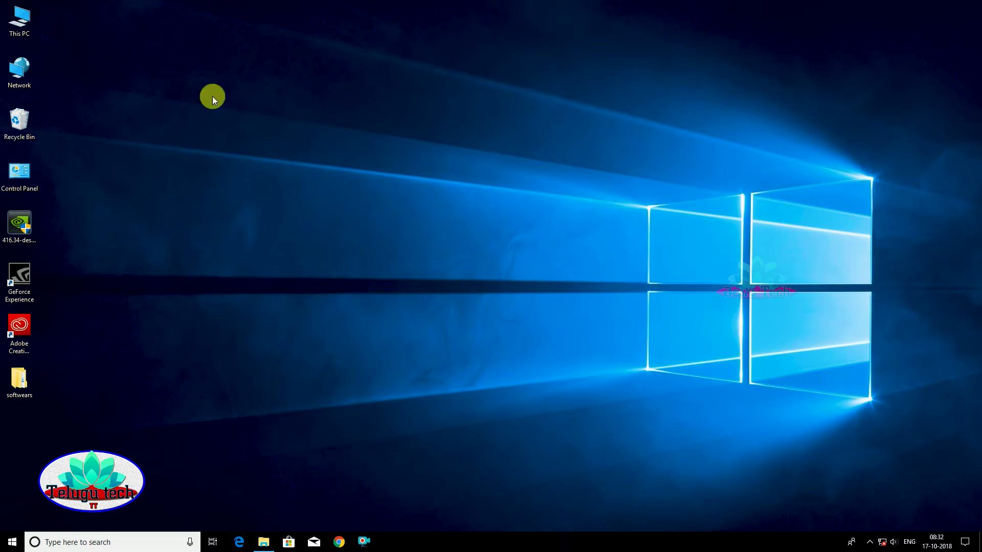
right_click(184, 93)
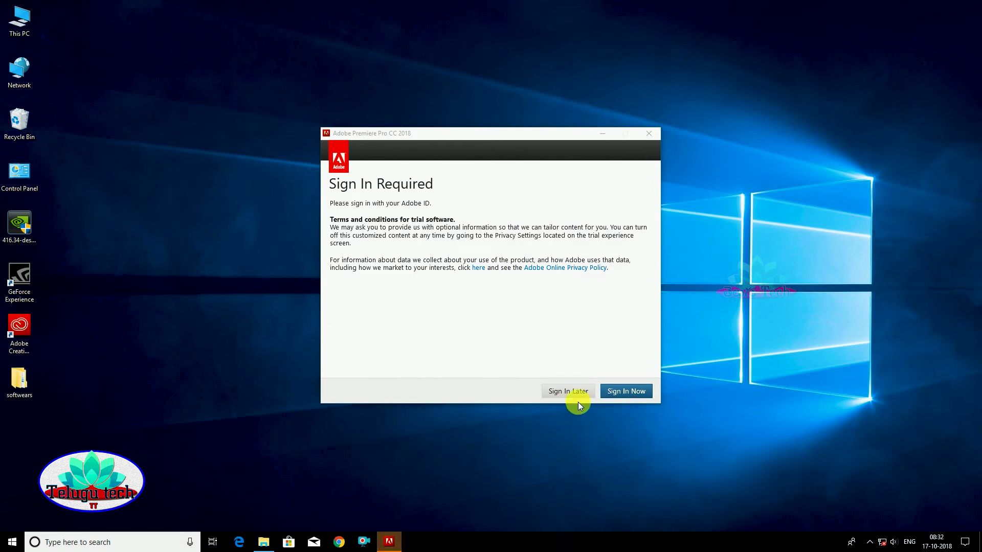
left_click(654, 139)
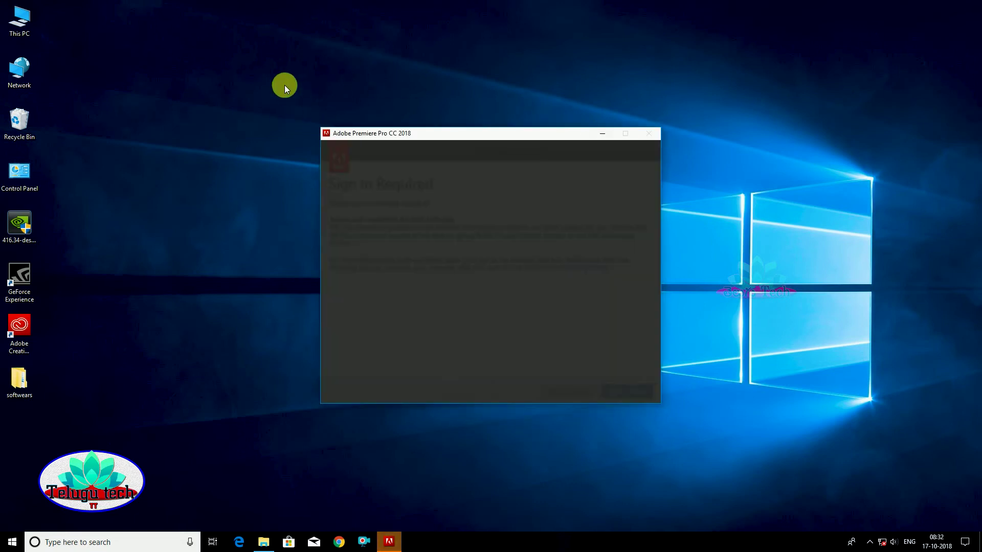
right_click(284, 84)
left_click(315, 116)
left_click(537, 304)
- Refresh the desktop and reopen the softwears folder
right_click(163, 236)
left_click(186, 265)
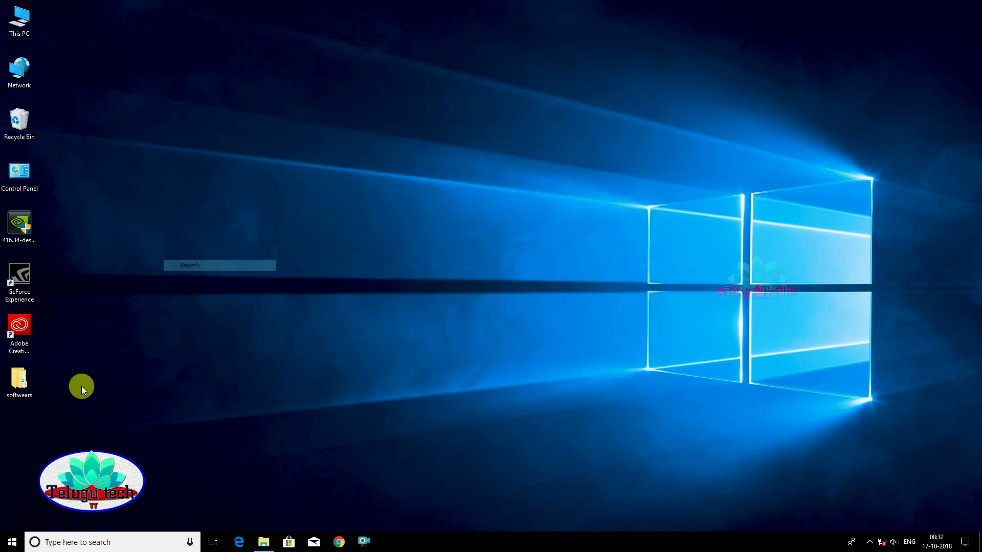
double_click(19, 381)
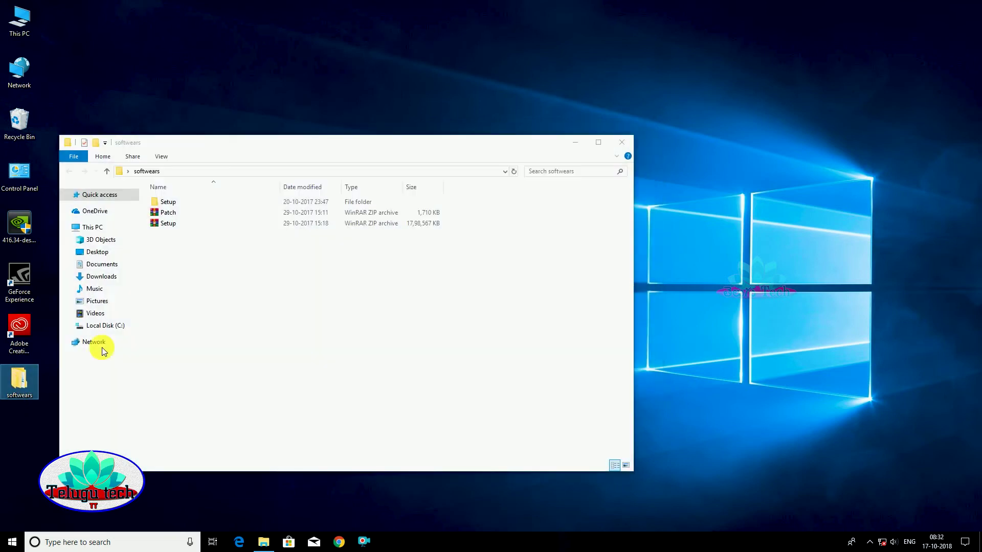
- Extract the Patch archive into softwears and run amtemu.v0.9.2-painter
right_click(183, 215)
left_click(211, 259)
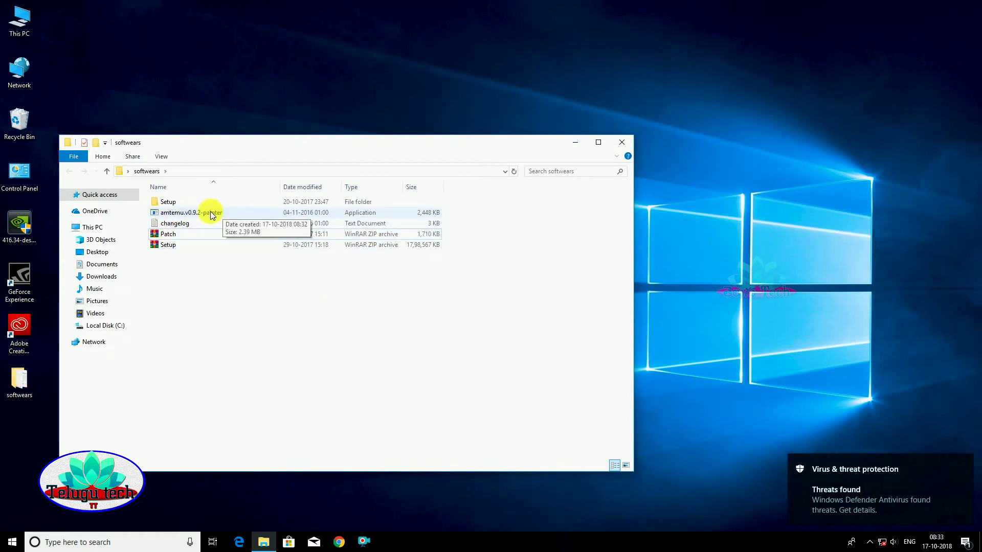
double_click(193, 212)
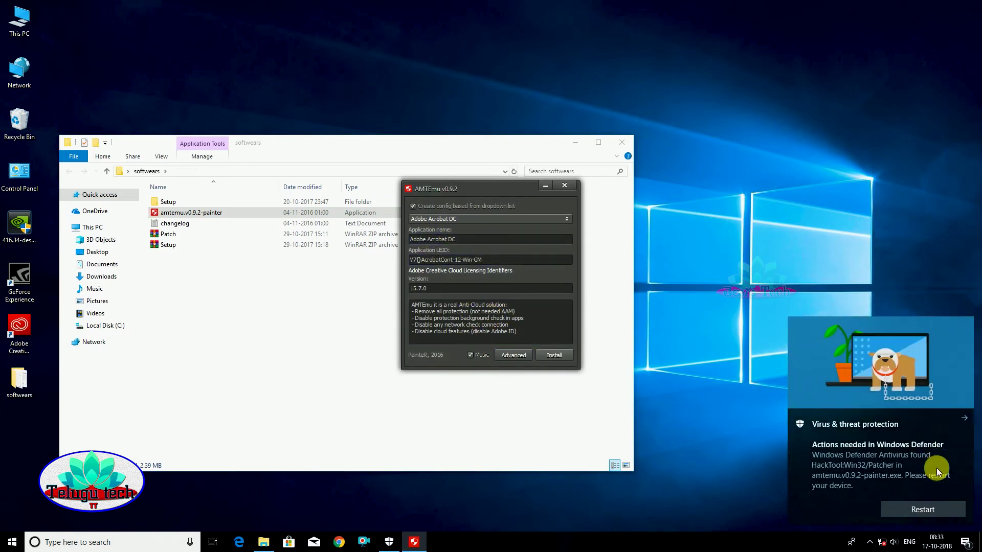
- Dismiss the Defender alert, mute the patcher music, and select the Adobe Premiere Pro CC 2017 profile
left_click(961, 420)
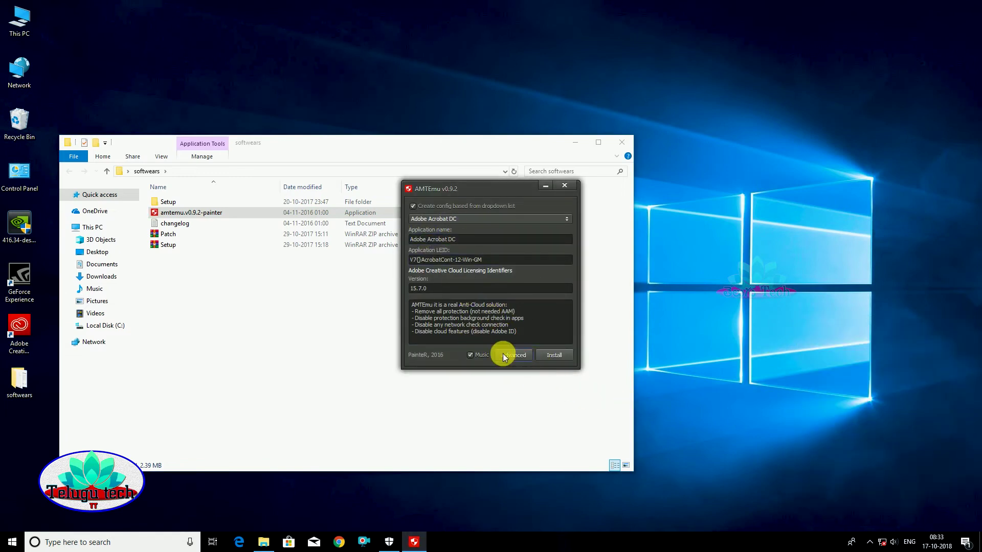
left_click(475, 356)
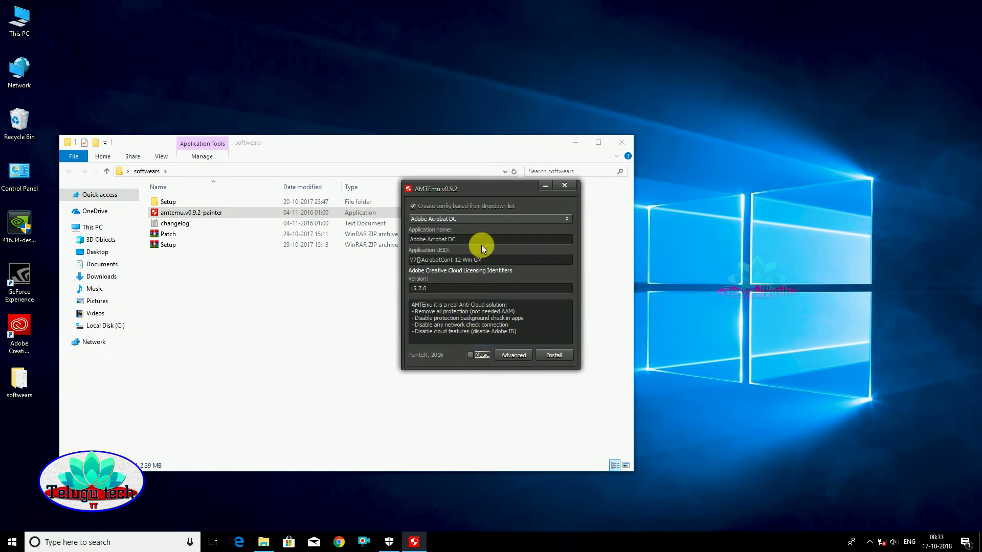
left_click(489, 218)
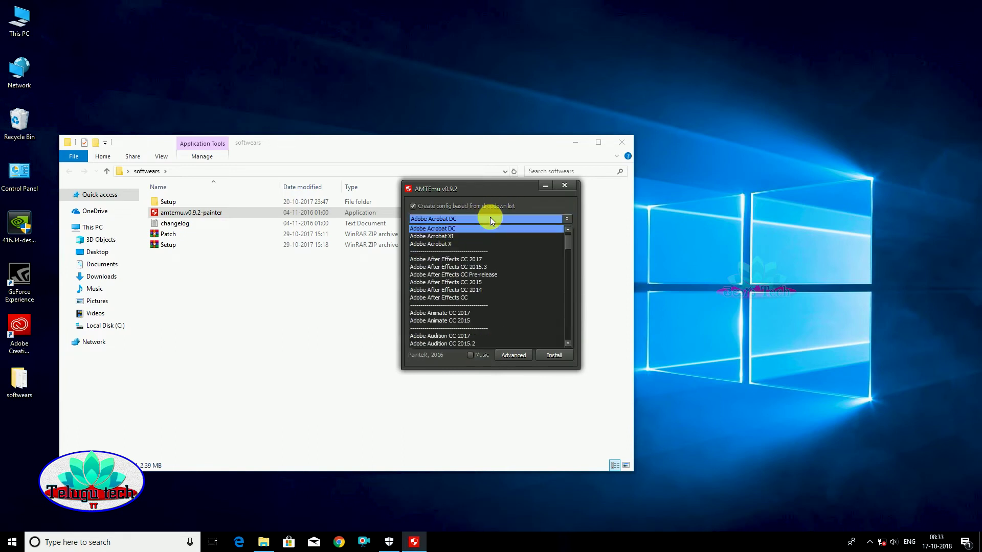
left_click_drag(567, 242, 569, 326)
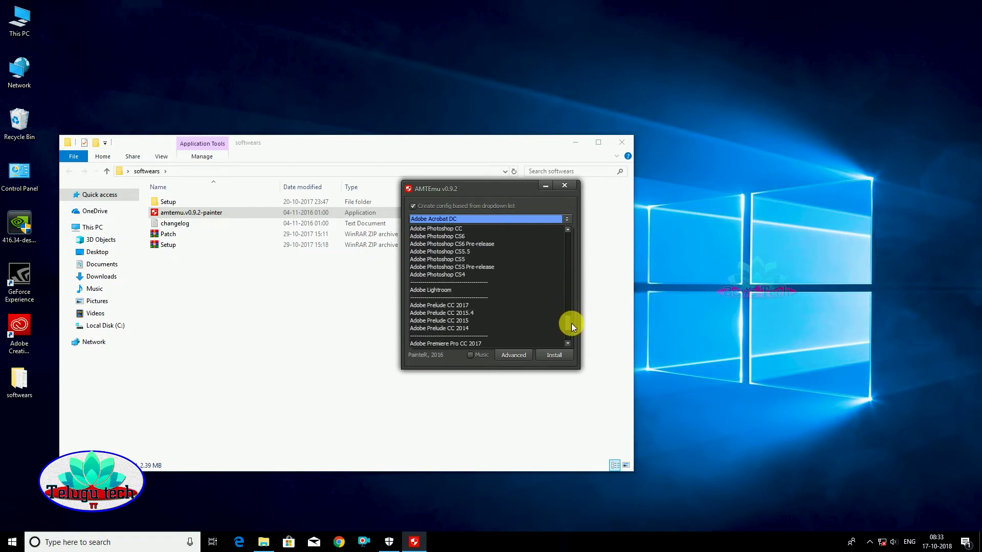
left_click(461, 314)
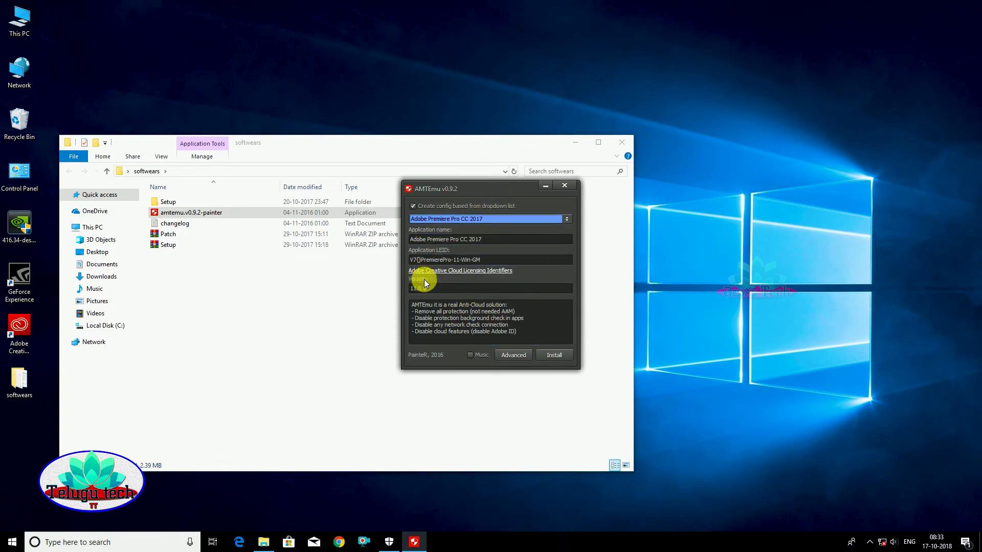
- Enable Force lang for apps (en_US) under Advanced, confirm, and start Install
left_click(511, 356)
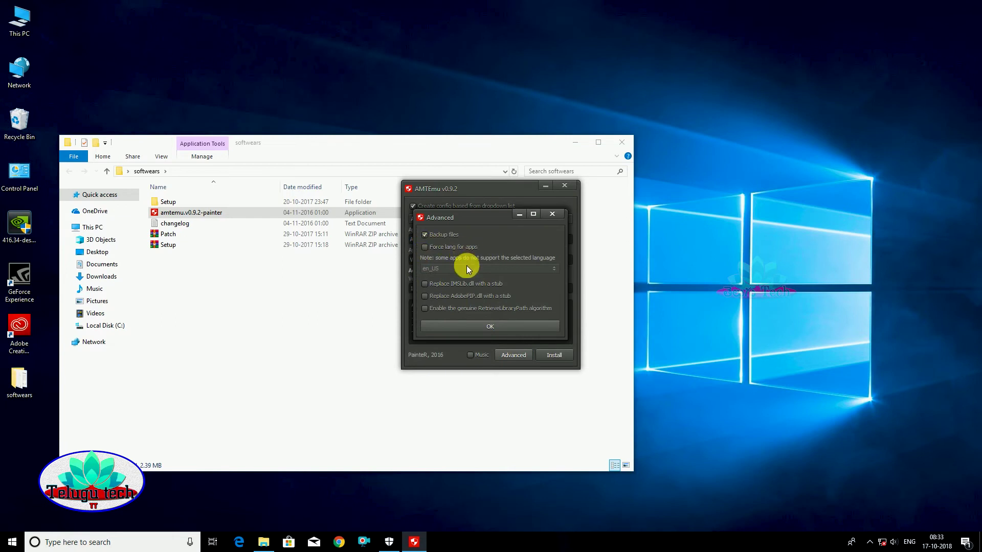
left_click(426, 248)
left_click(491, 329)
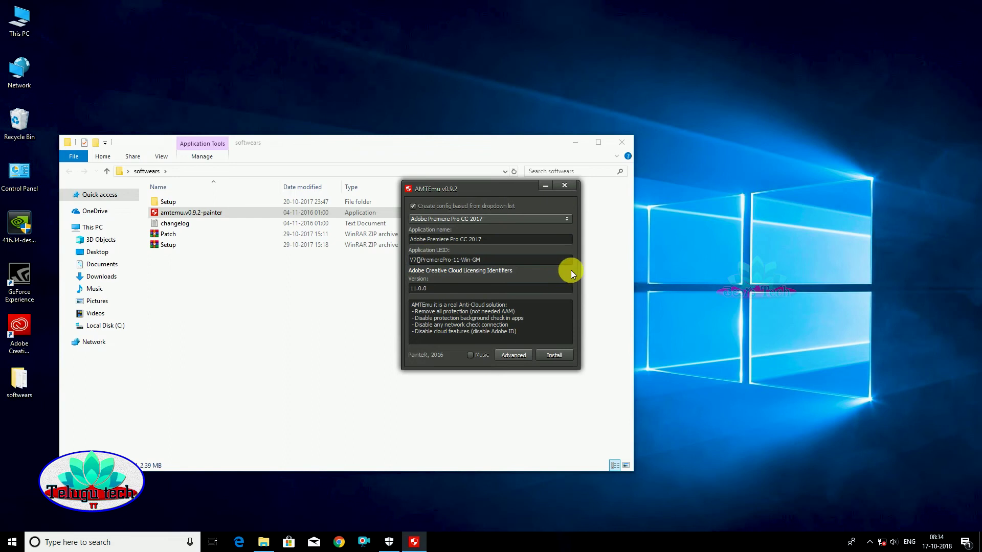
left_click(555, 355)
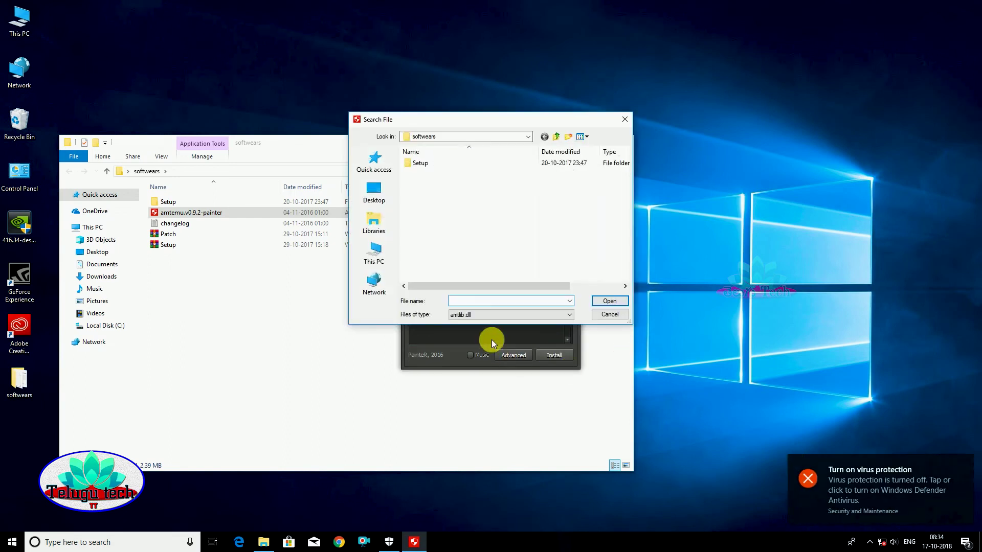
- Patch amtlib.dll in C:\Program Files\Adobe\Adobe Premiere Pro CC 2018, then close AMTEmu
left_click(375, 260)
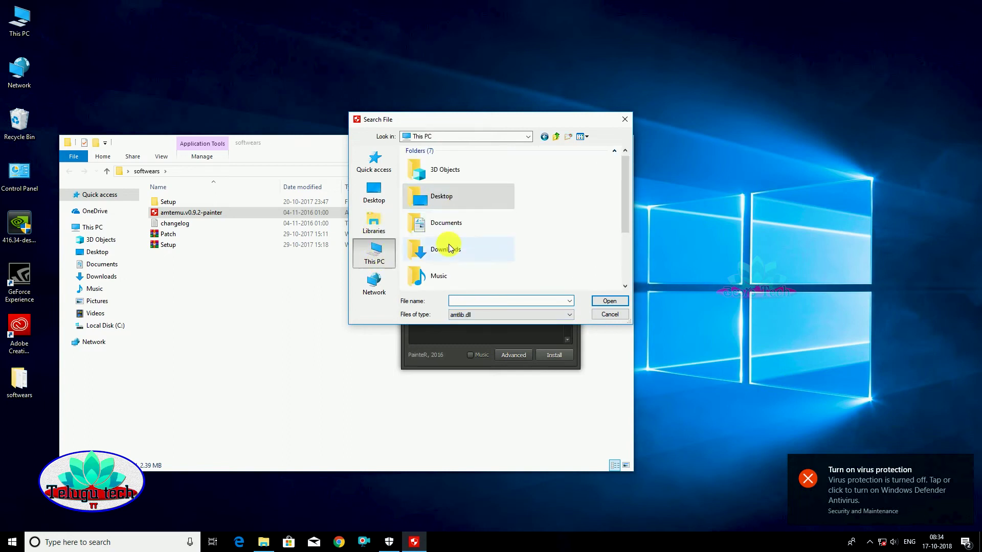
scroll(448, 225, "down", 3)
double_click(445, 272)
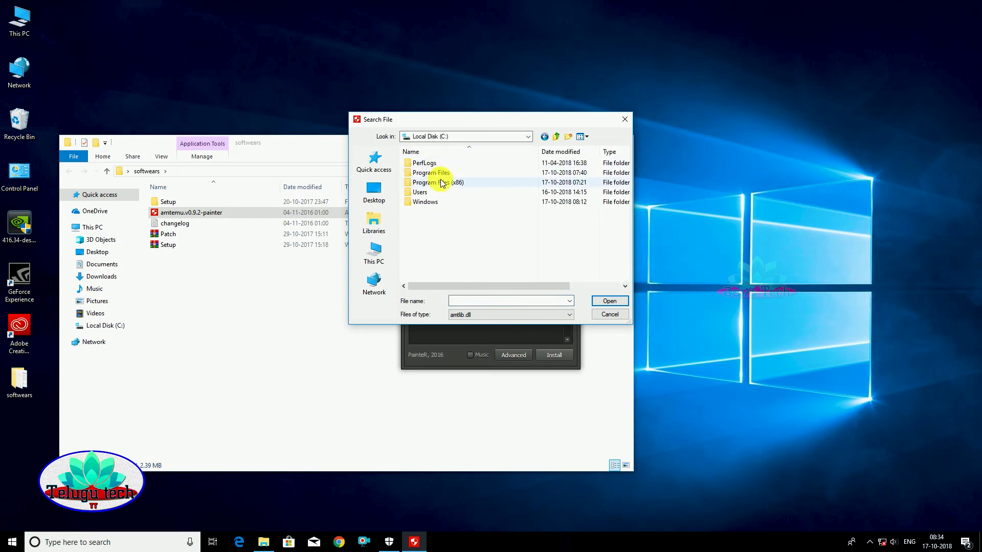
double_click(439, 173)
double_click(435, 164)
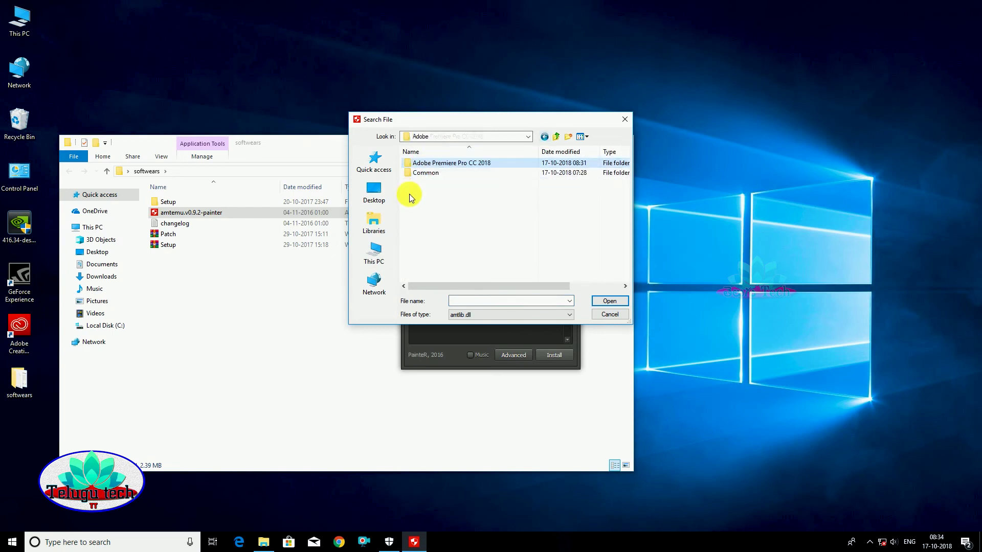
double_click(463, 164)
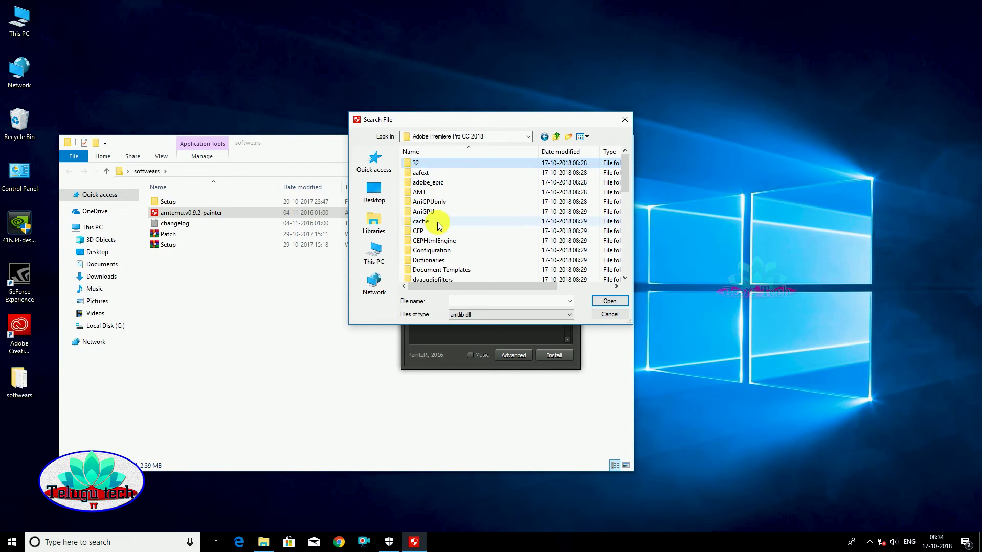
scroll(437, 222, "down", 3)
scroll(441, 211, "down", 5)
scroll(443, 209, "down", 5)
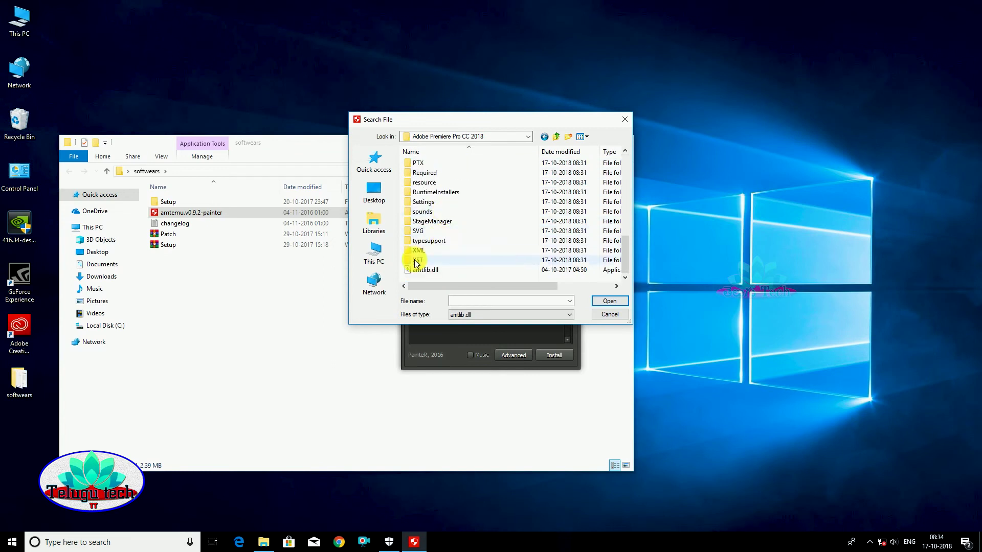
double_click(427, 270)
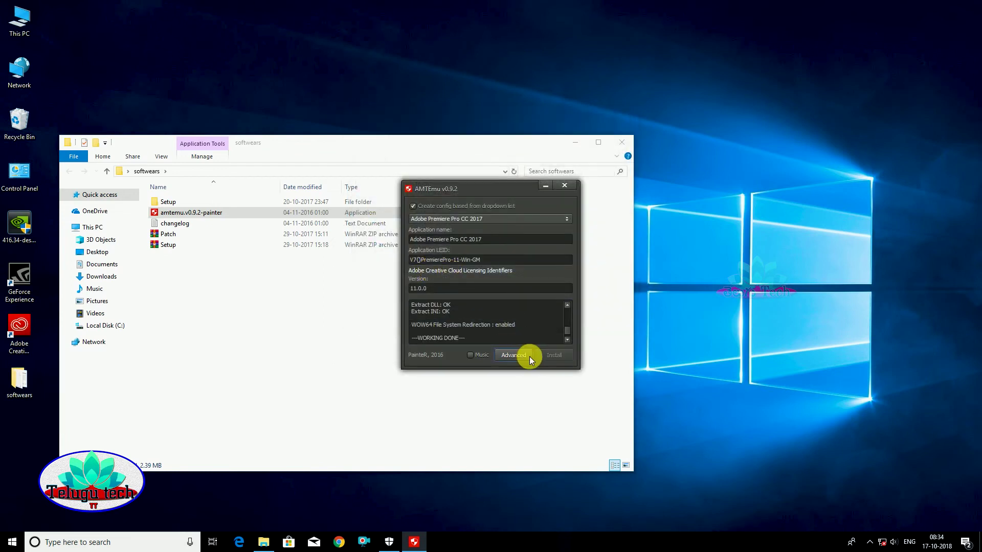
left_click(564, 188)
- Close the softwears folder, refresh the desktop, and launch Premiere Pro CC 2018 from Start
left_click(620, 142)
right_click(329, 137)
left_click(358, 165)
right_click(228, 149)
left_click(252, 177)
left_click(12, 542)
left_click(78, 255)
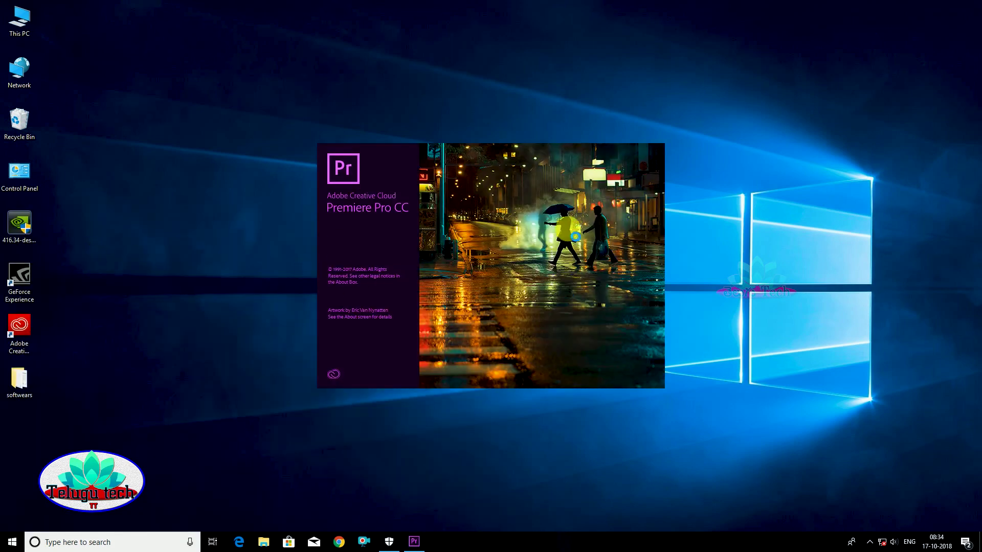
- Refresh the desktop repeatedly until Premiere Pro CC 2018 loads its welcome screen
right_click(753, 148)
left_click(798, 178)
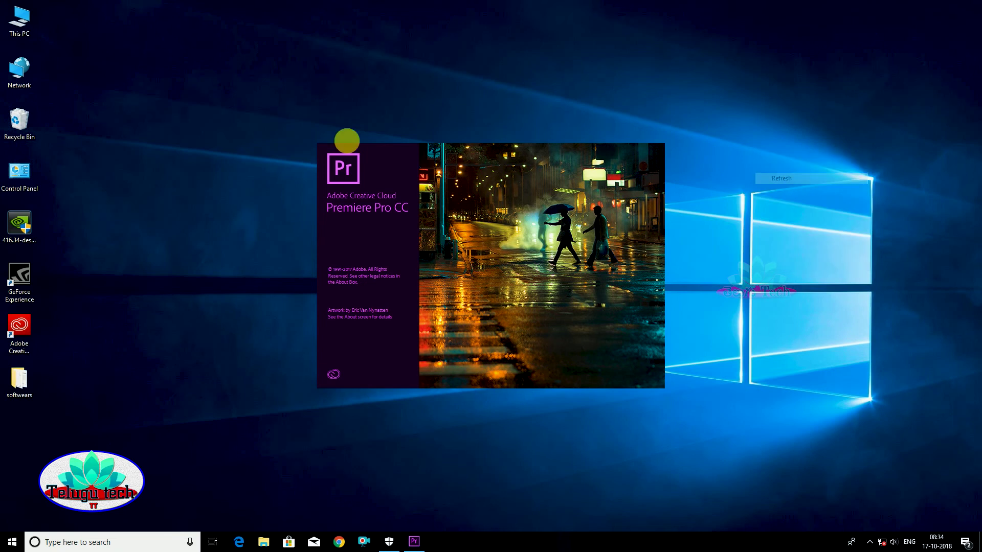
right_click(157, 83)
left_click(198, 117)
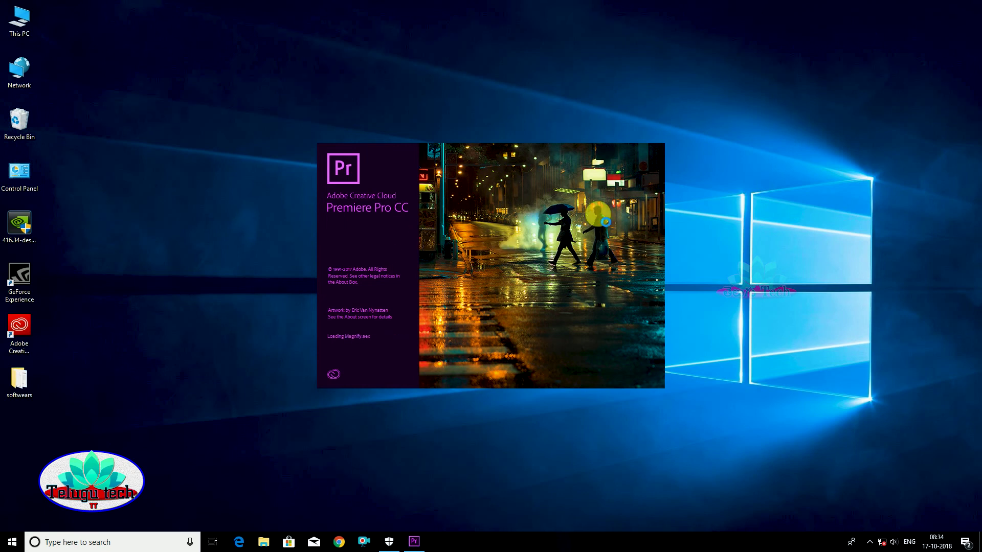
right_click(736, 130)
left_click(754, 159)
right_click(694, 96)
left_click(709, 127)
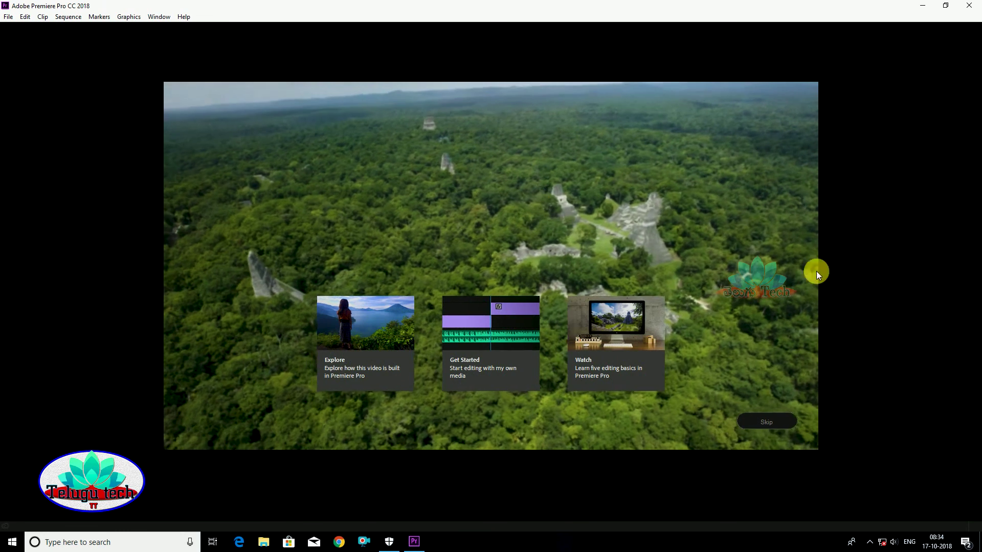
- Skip the welcome video and start a new project, checking the available save locations
left_click(787, 433)
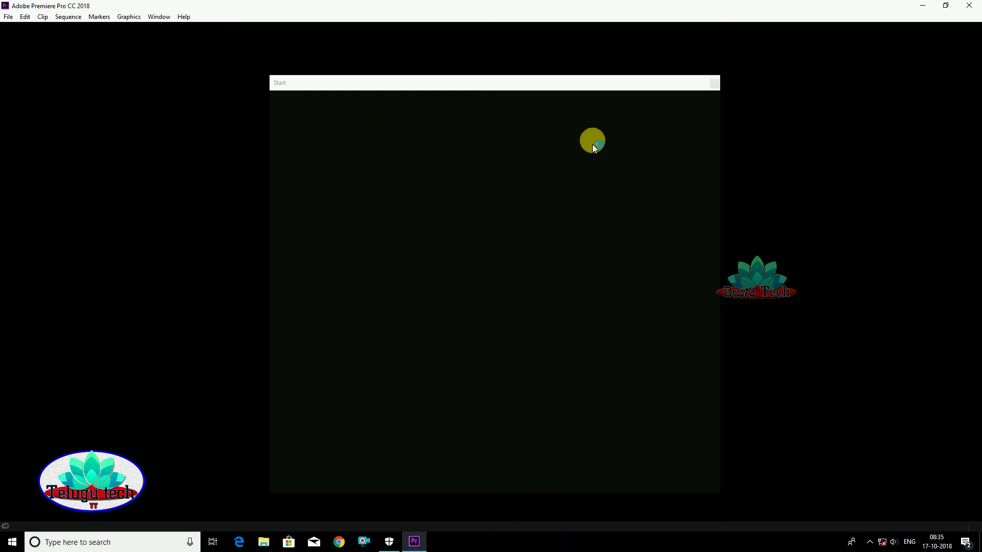
left_click(342, 247)
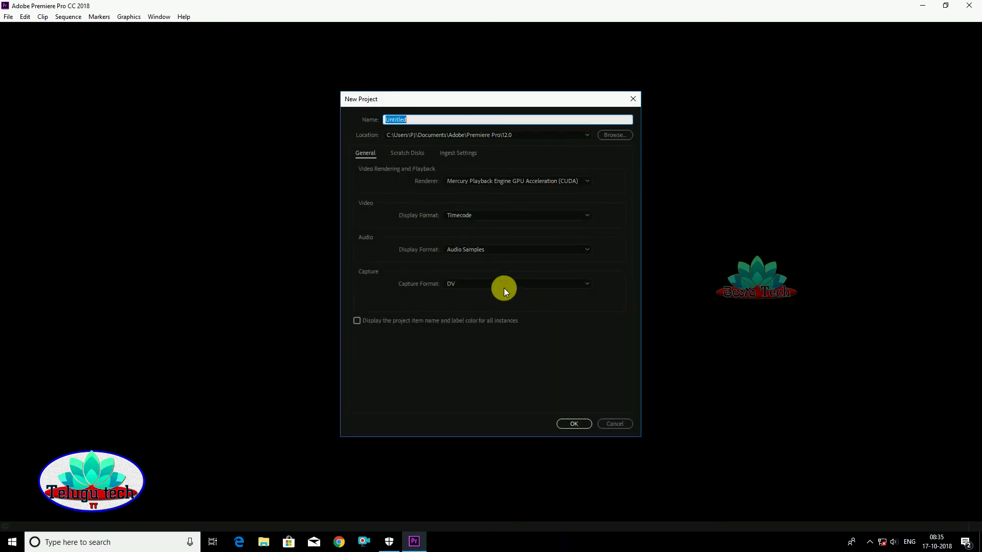
left_click(587, 135)
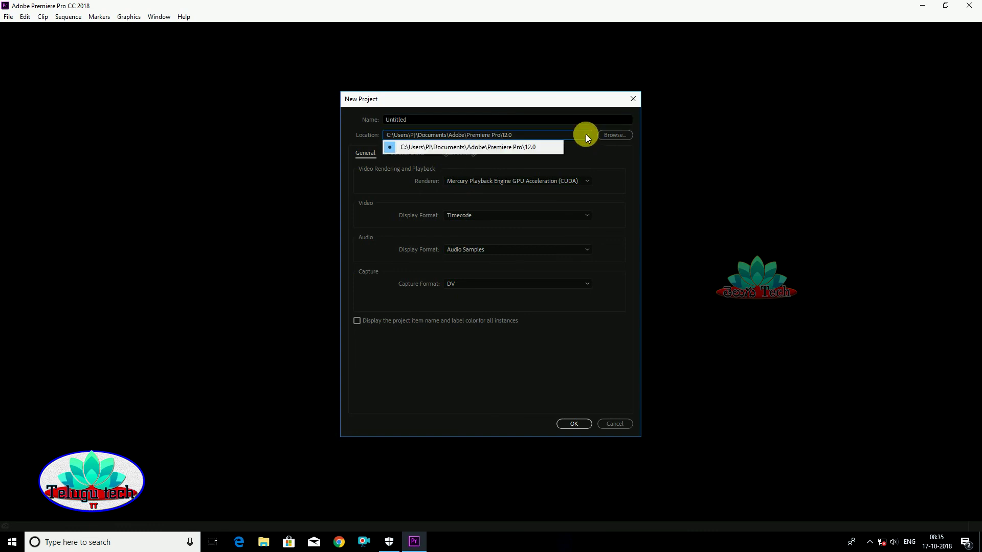
left_click(315, 168)
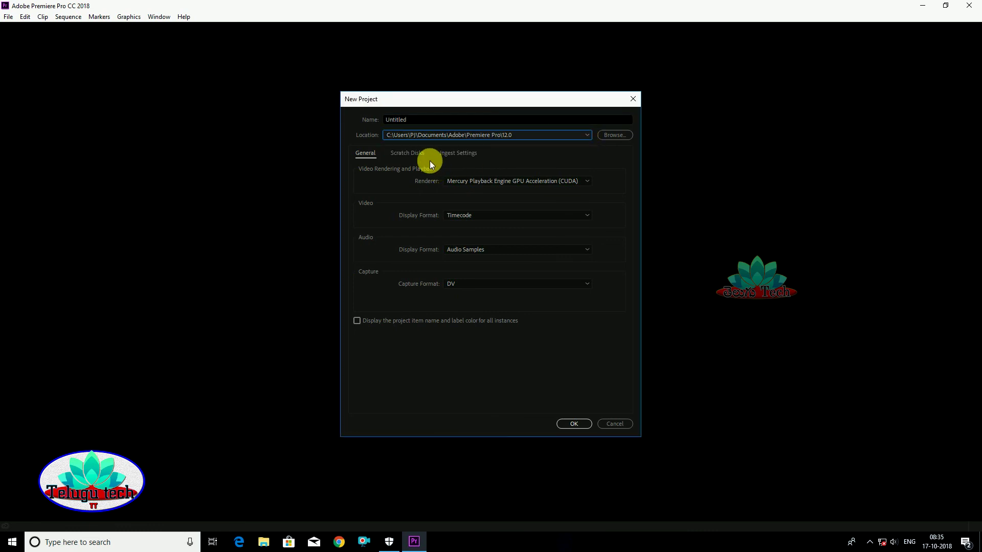
- Review the Scratch Disks and Ingest Settings, then create the Untitled project with default settings
left_click(409, 153)
left_click(461, 155)
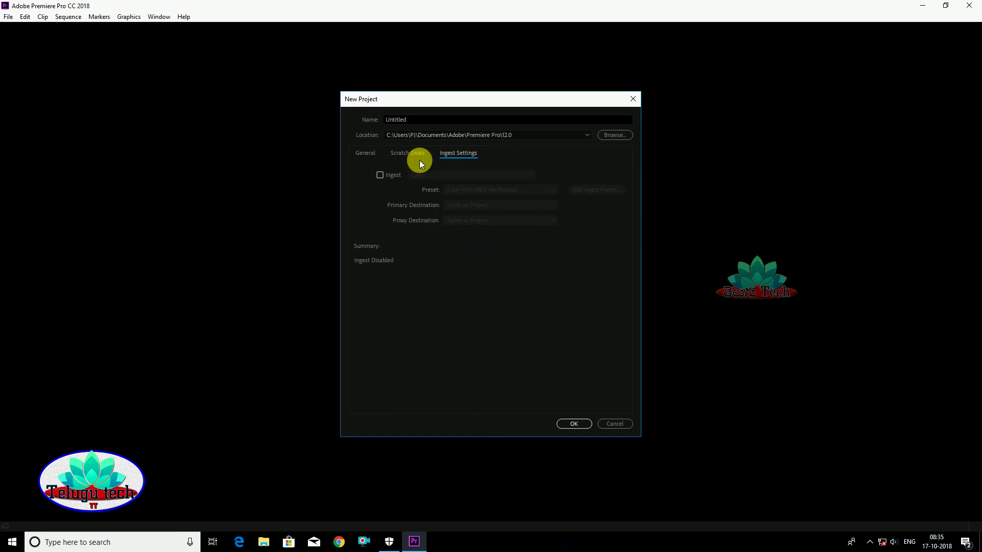
left_click(372, 154)
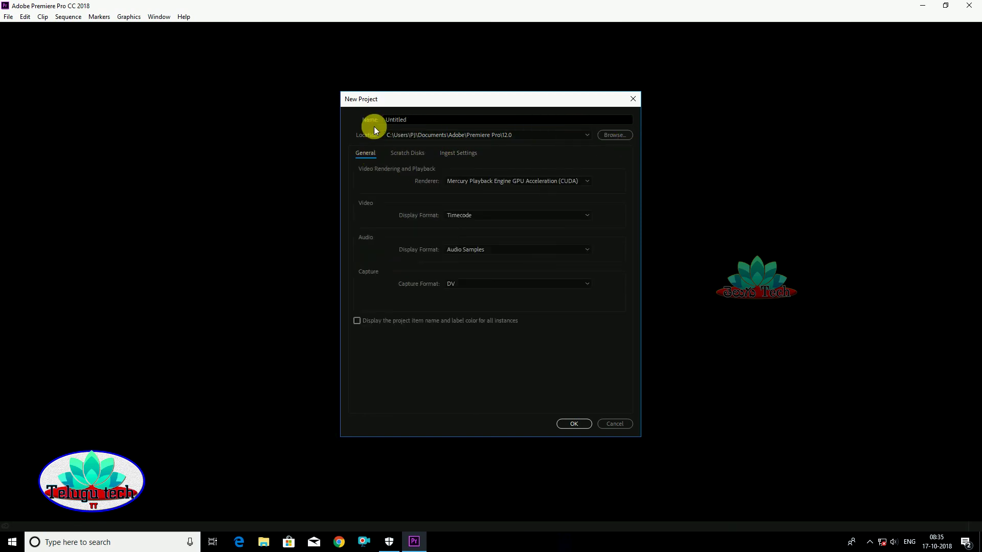
left_click(573, 429)
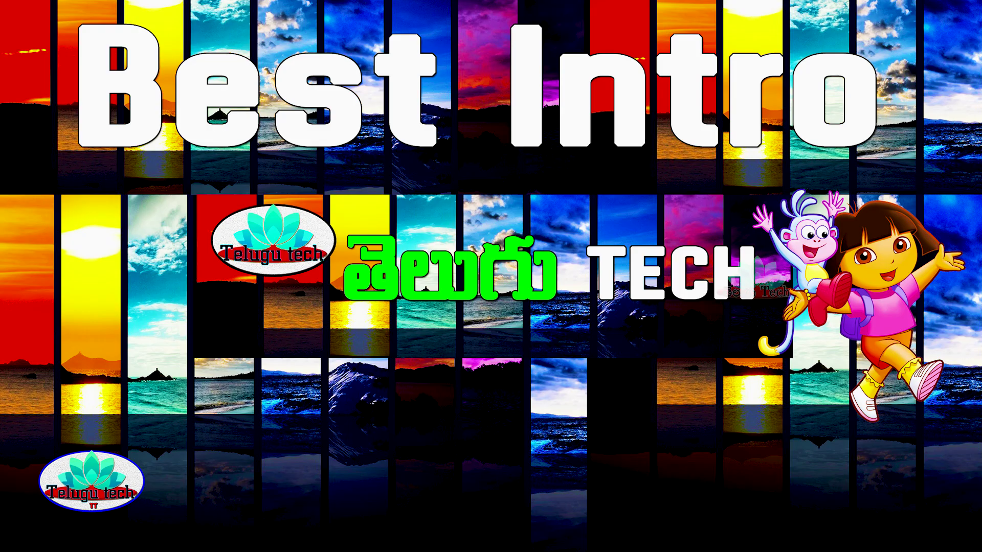